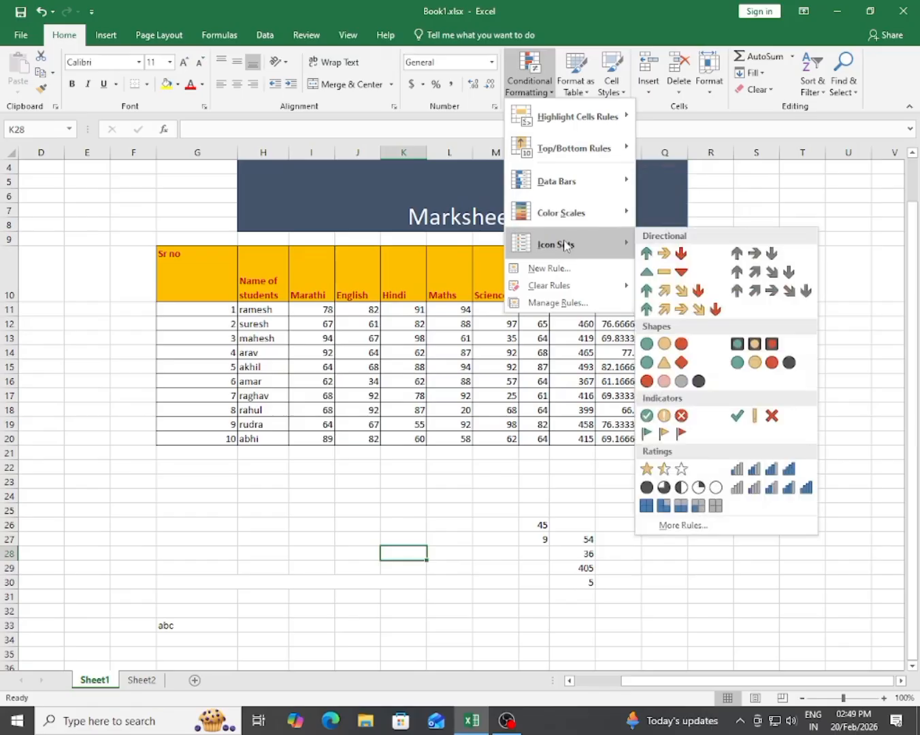
mouse_move(582, 246)
mouse_move(514, 130)
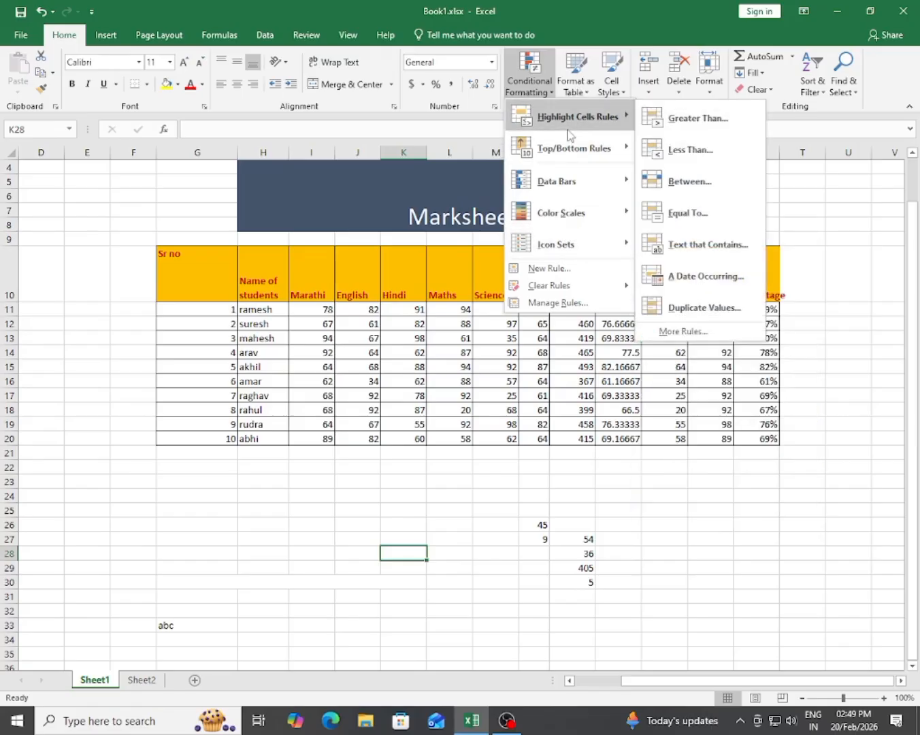
click(467, 518)
click(446, 499)
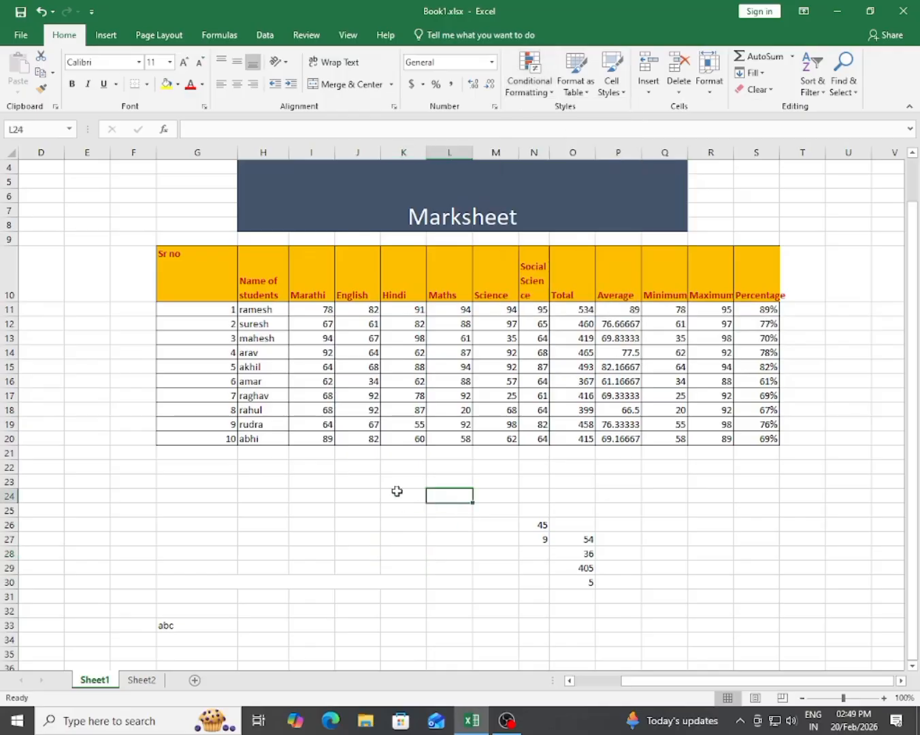
click(369, 485)
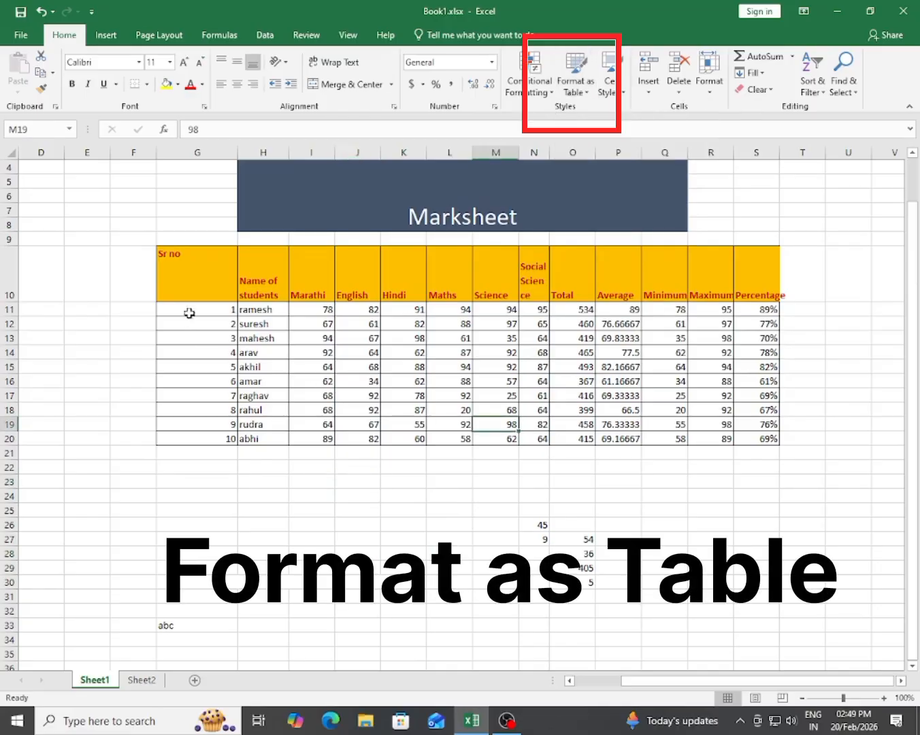
Try formatting the marksheet range G10:S20 as a table in the black-and-grey banded light style with headers turned off, and undo it.
drag(190, 274, 755, 438)
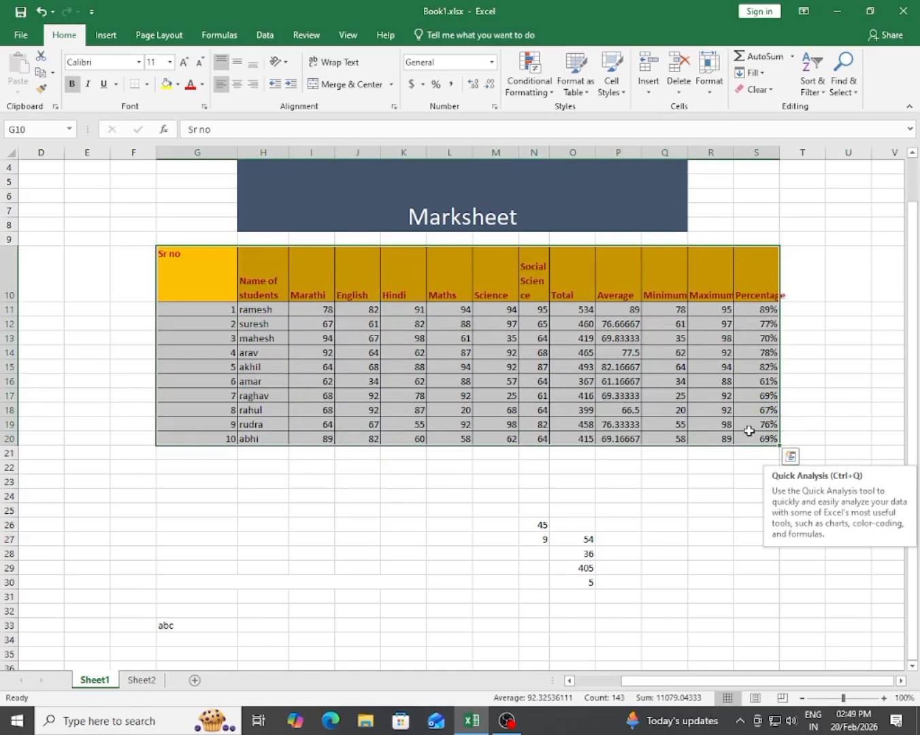
click(576, 86)
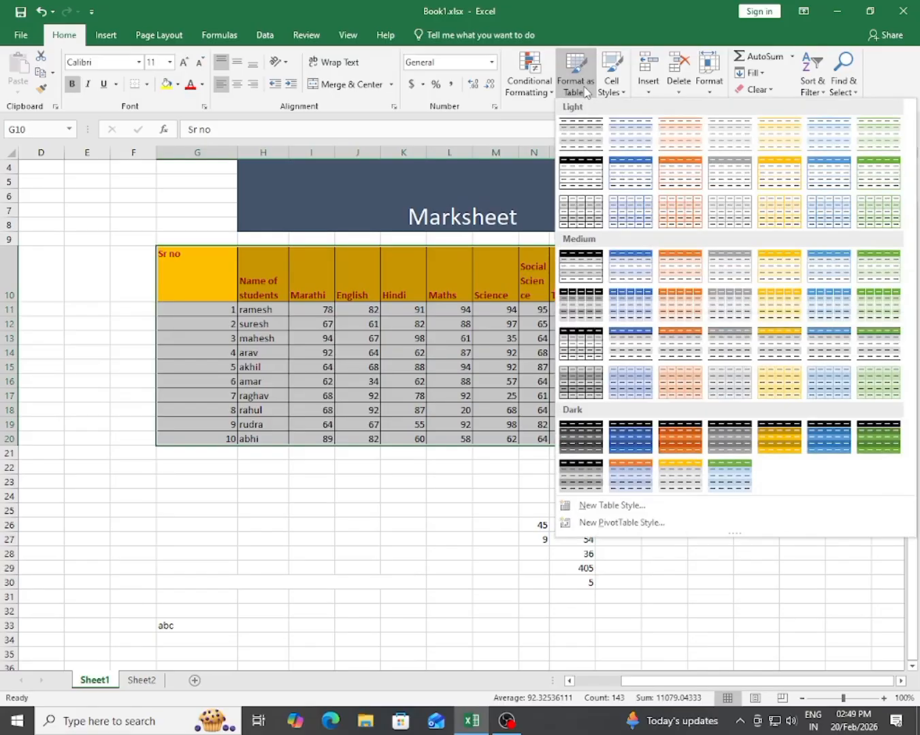
click(589, 144)
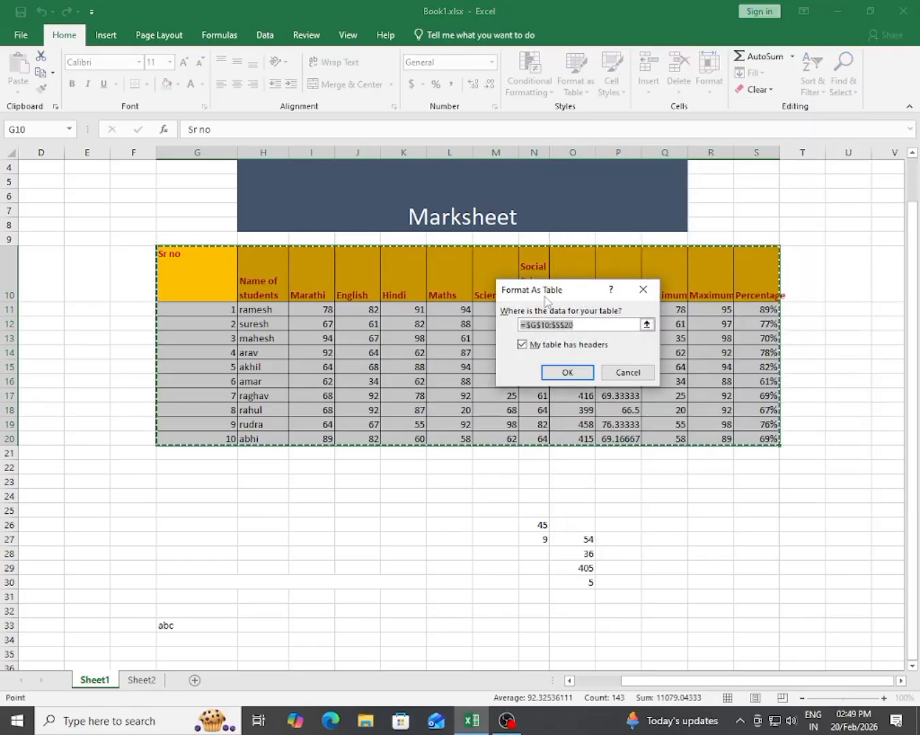
click(583, 325)
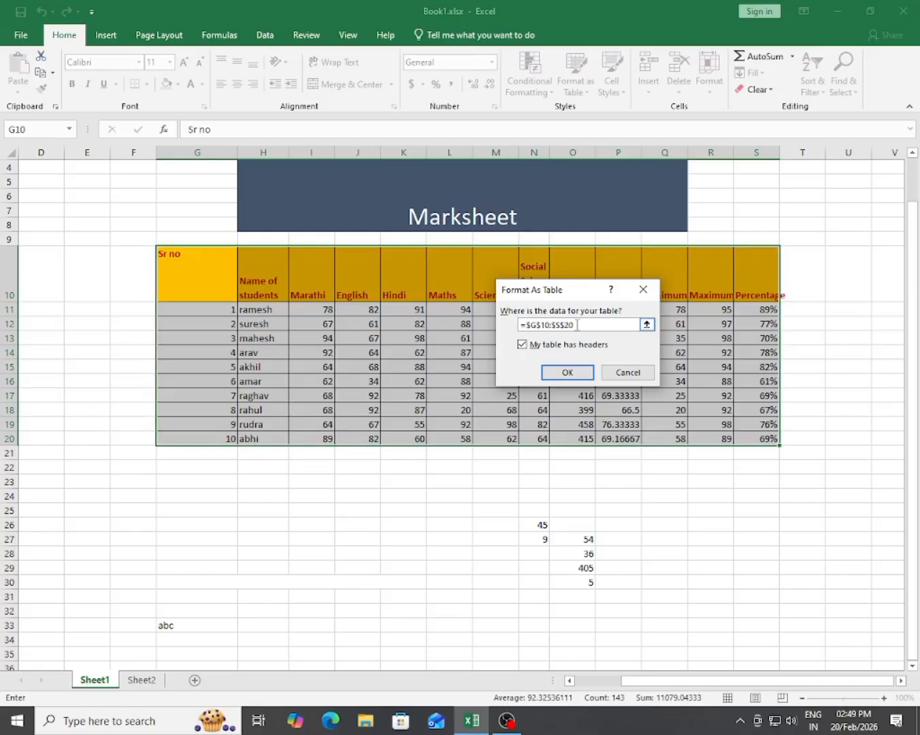
drag(596, 325, 521, 325)
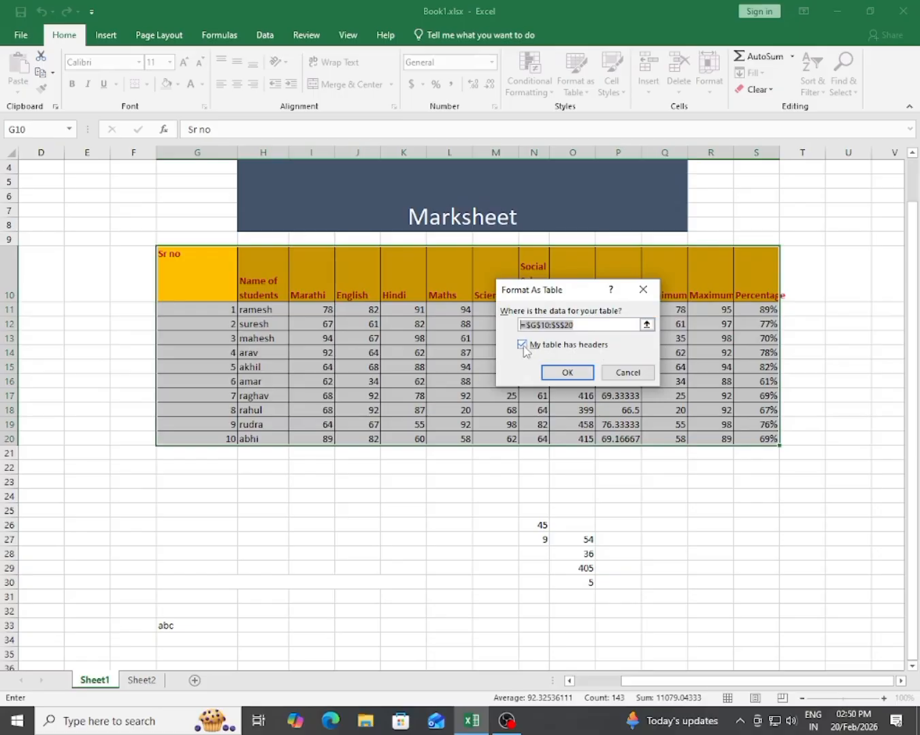
click(523, 346)
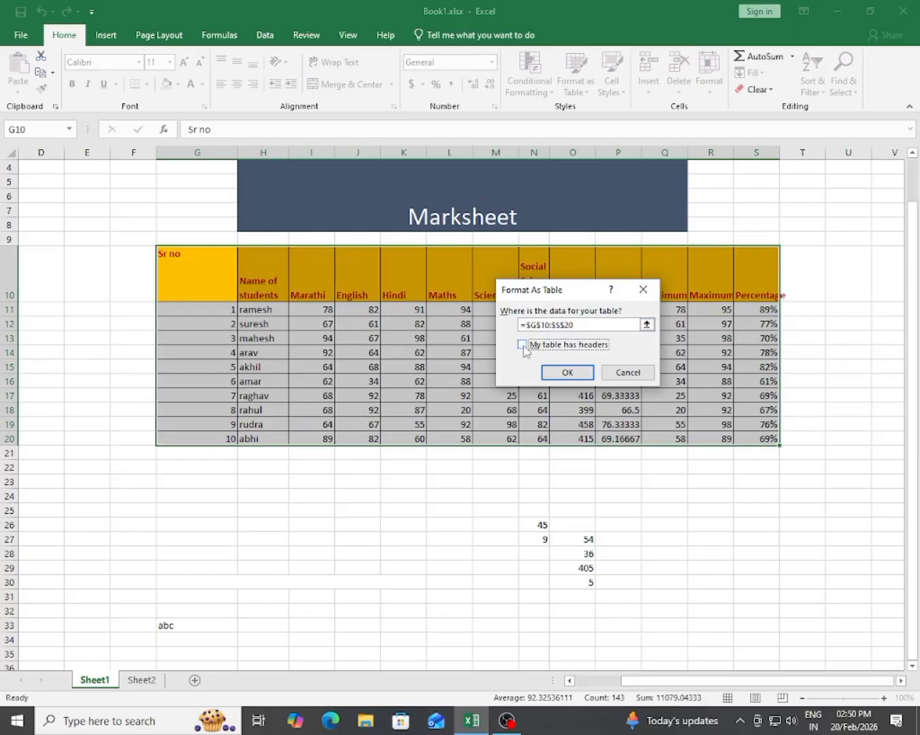
click(569, 372)
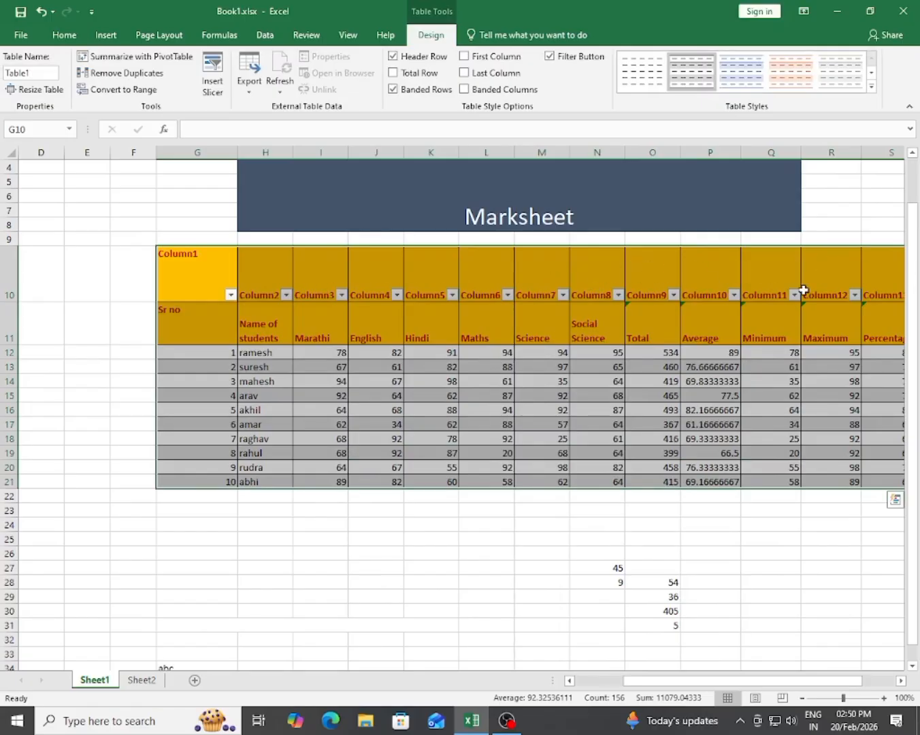
key(ctrl+z)
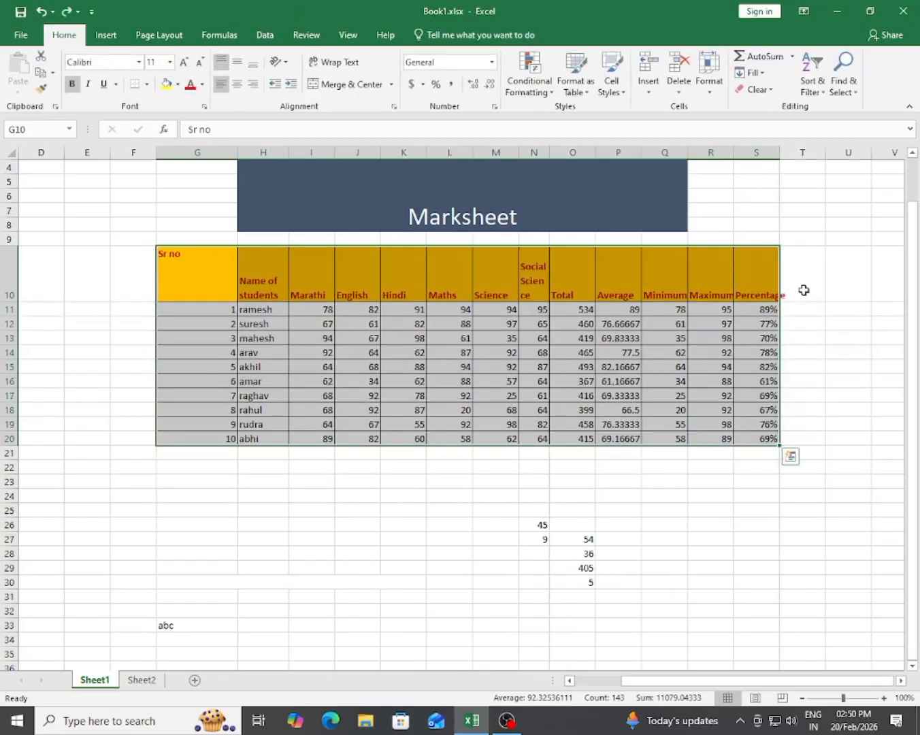
Format the marksheet range G10:S20 as a table in the black-and-grey banded light style, keeping its existing headers.
click(575, 96)
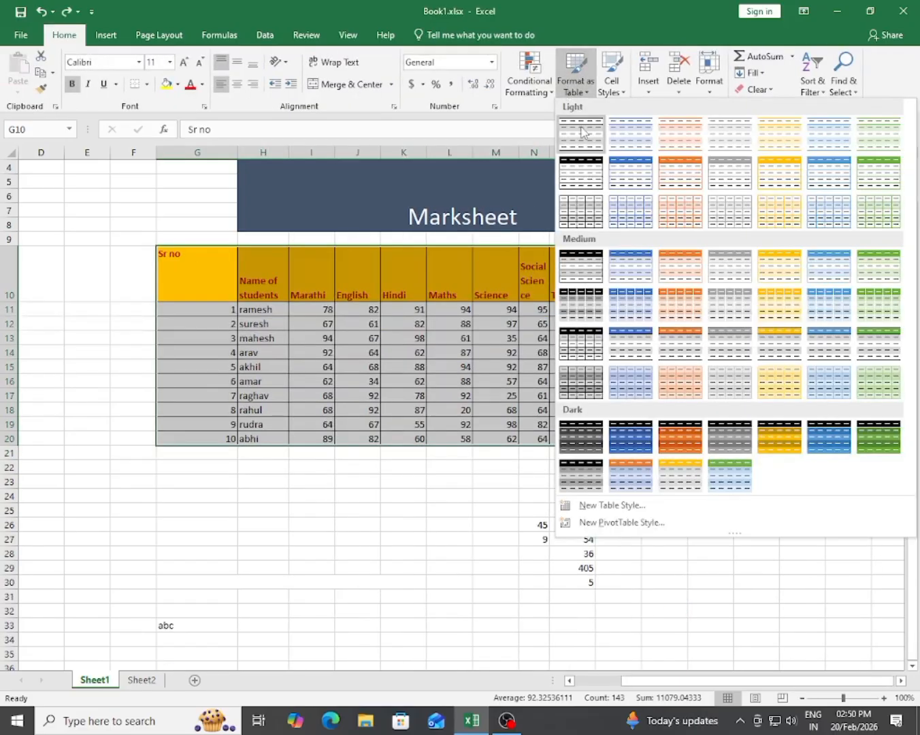
click(581, 131)
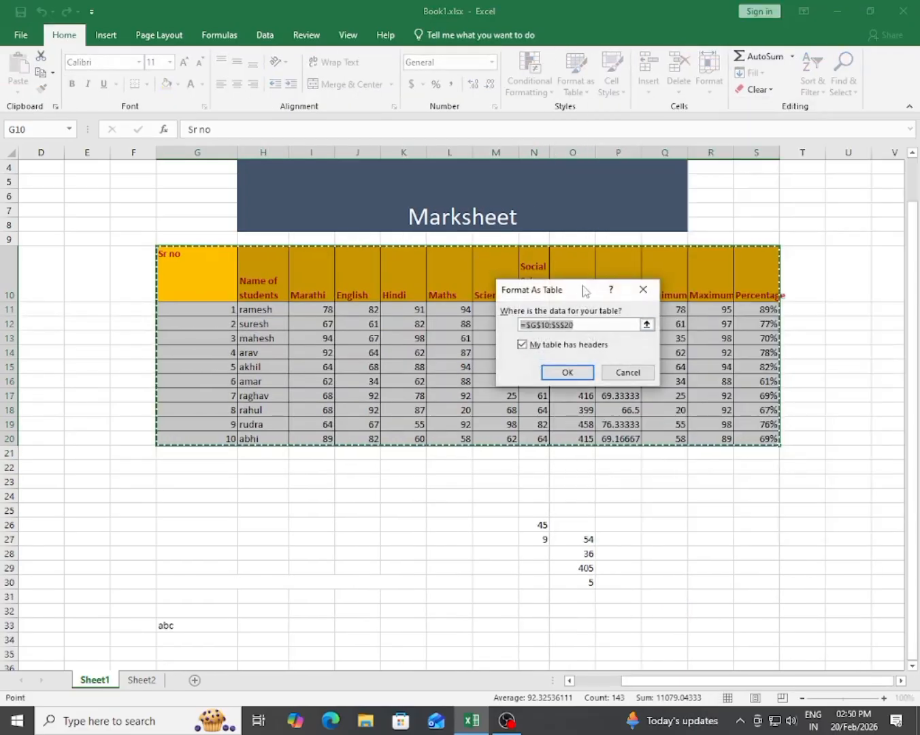
click(522, 345)
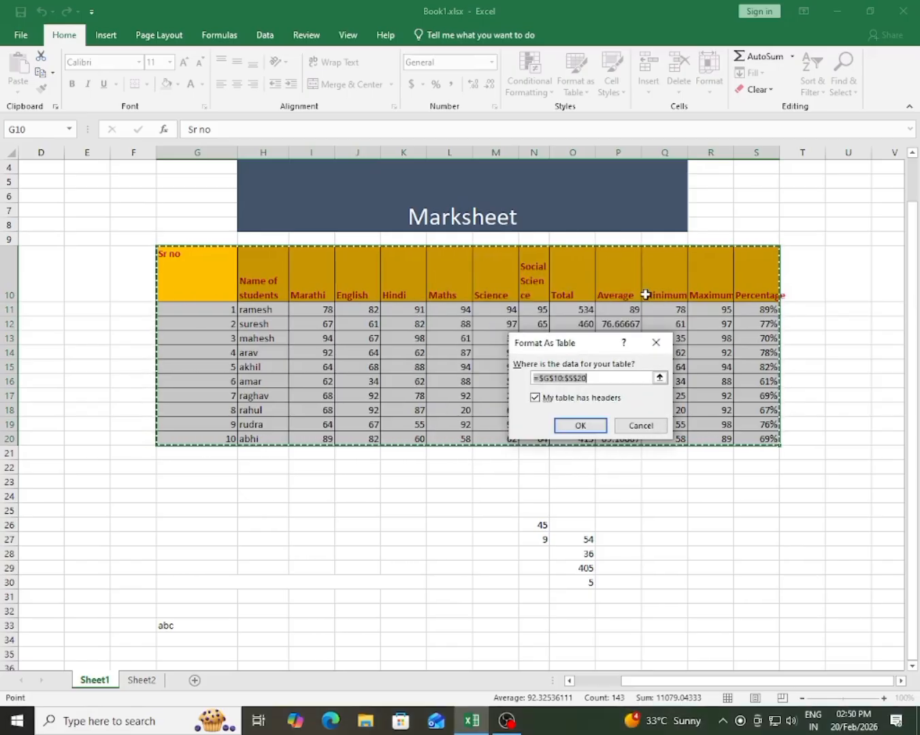
click(580, 427)
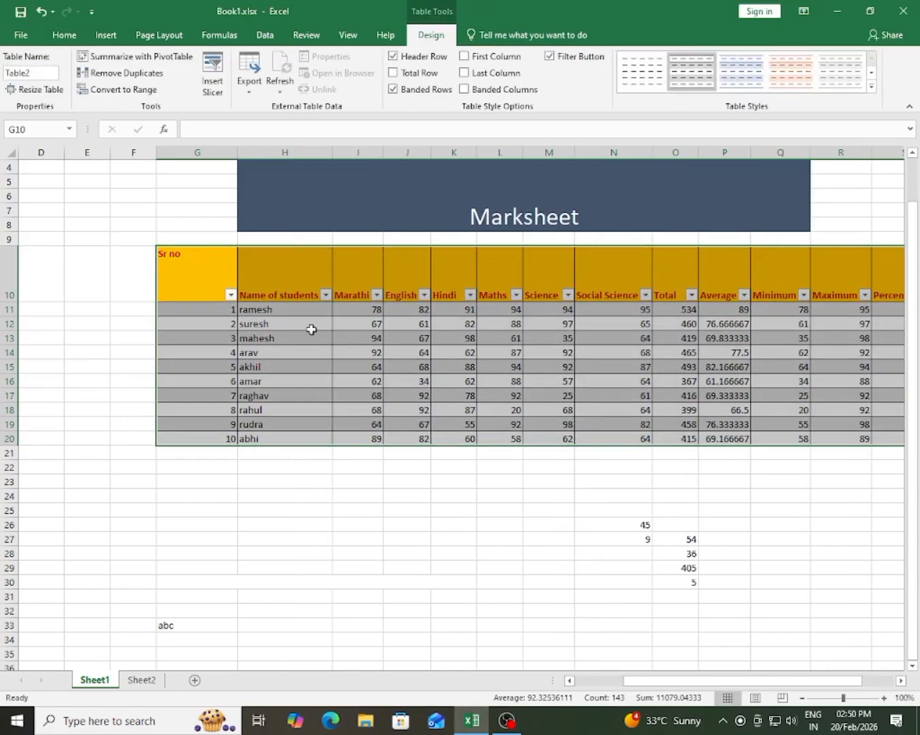
click(206, 282)
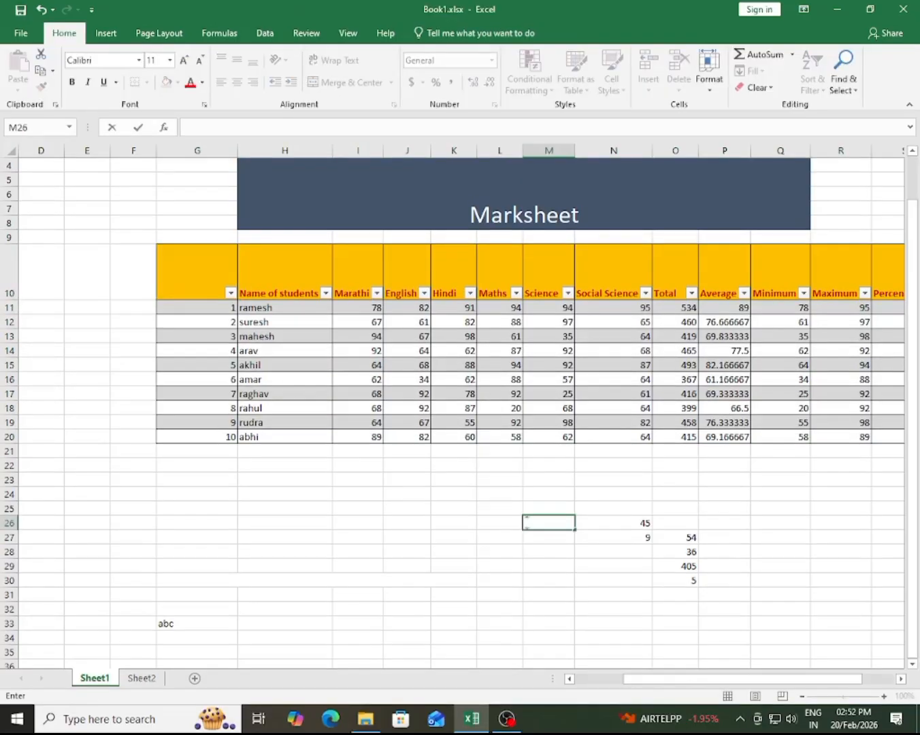
click(428, 512)
scroll(210, 262, up, 1)
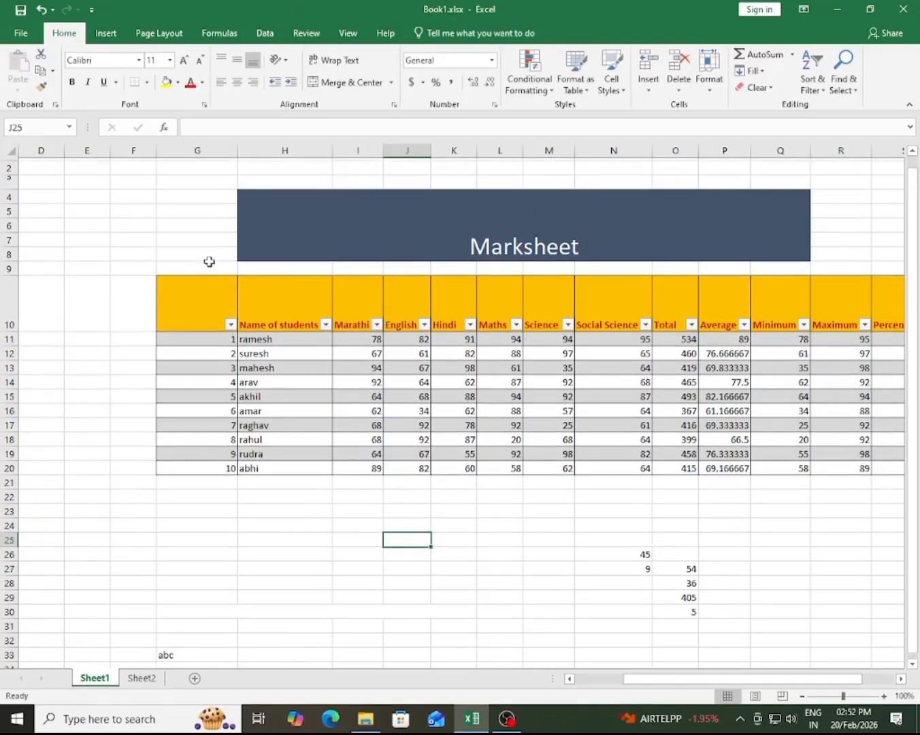
click(210, 261)
click(218, 310)
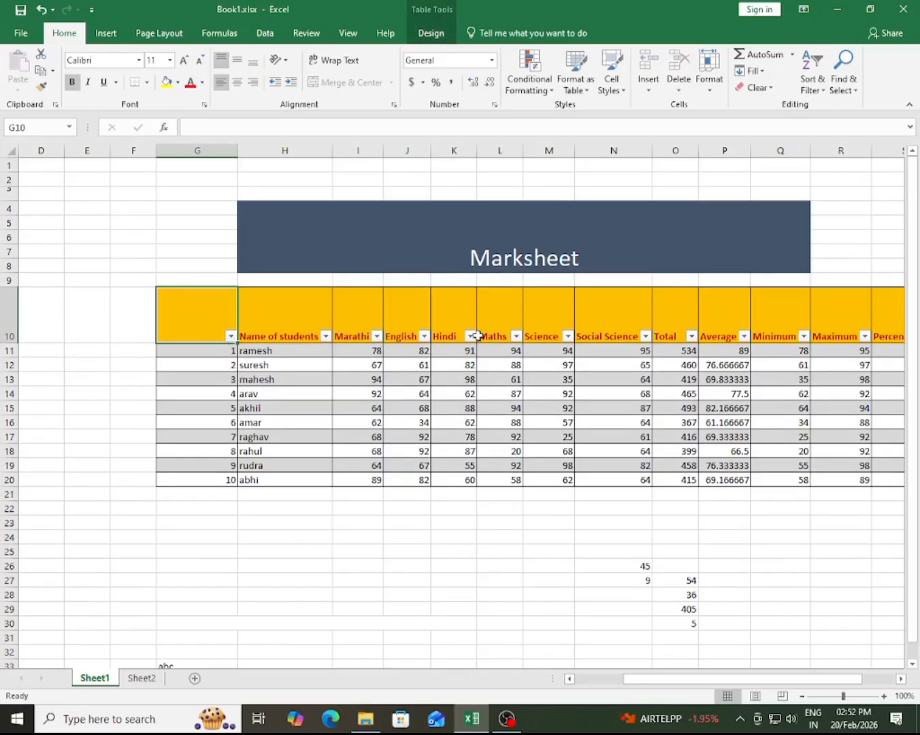
click(321, 422)
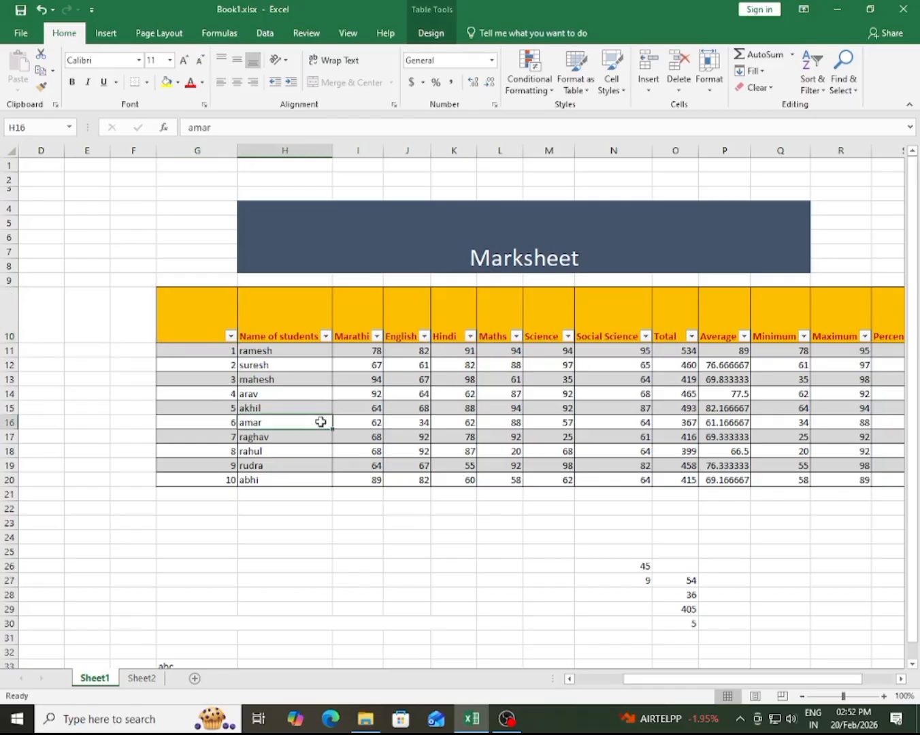
Filter the table's serial-number column to show only entries 3 and 4.
click(232, 336)
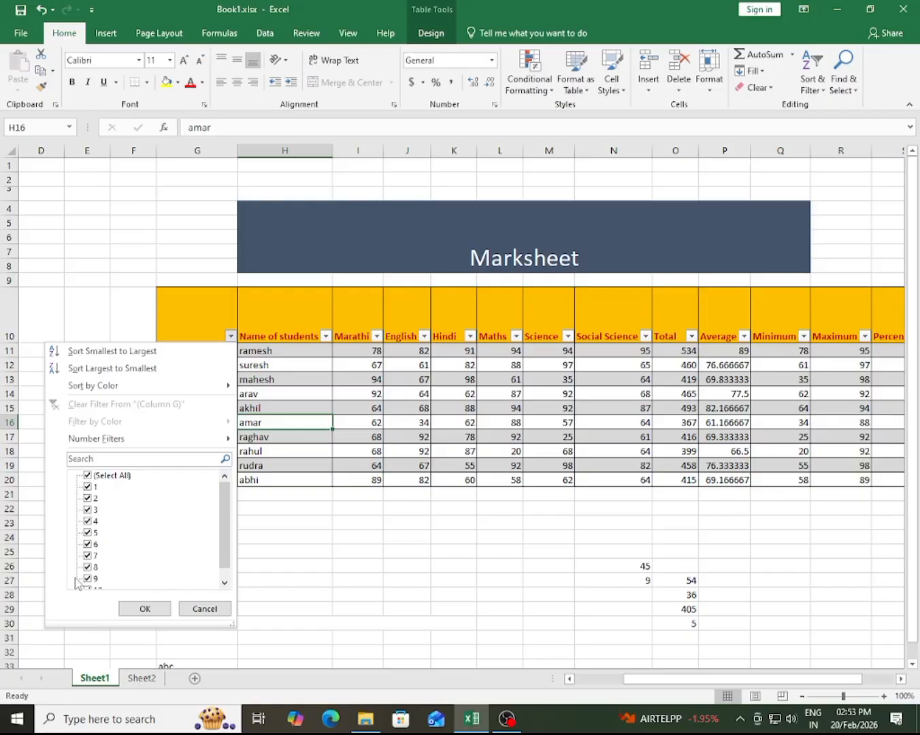
scroll(92, 531, down, 1)
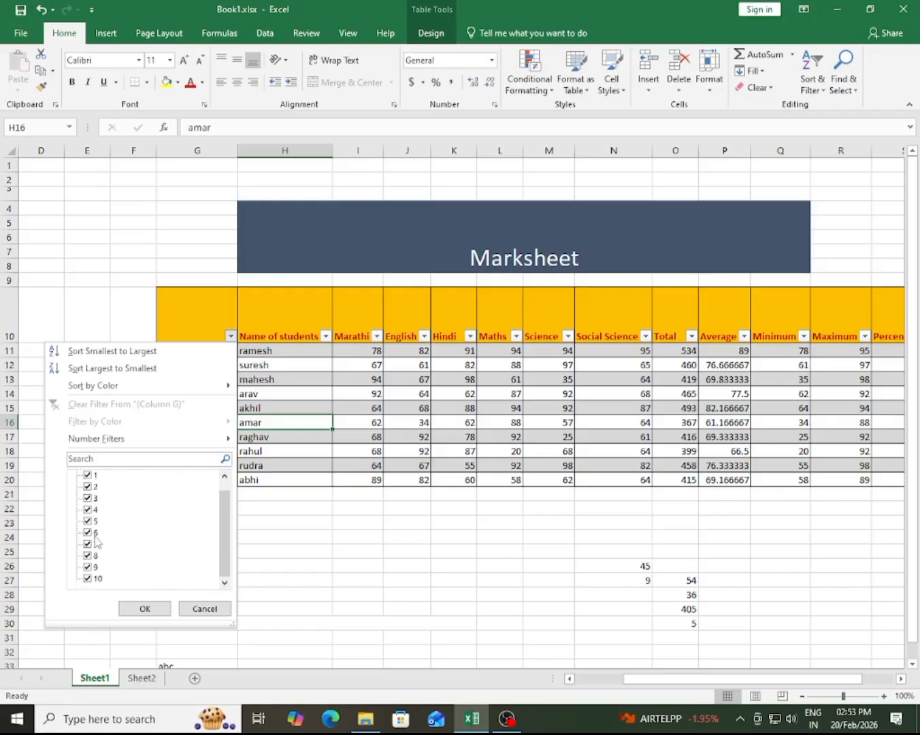
scroll(96, 541, up, 1)
click(87, 476)
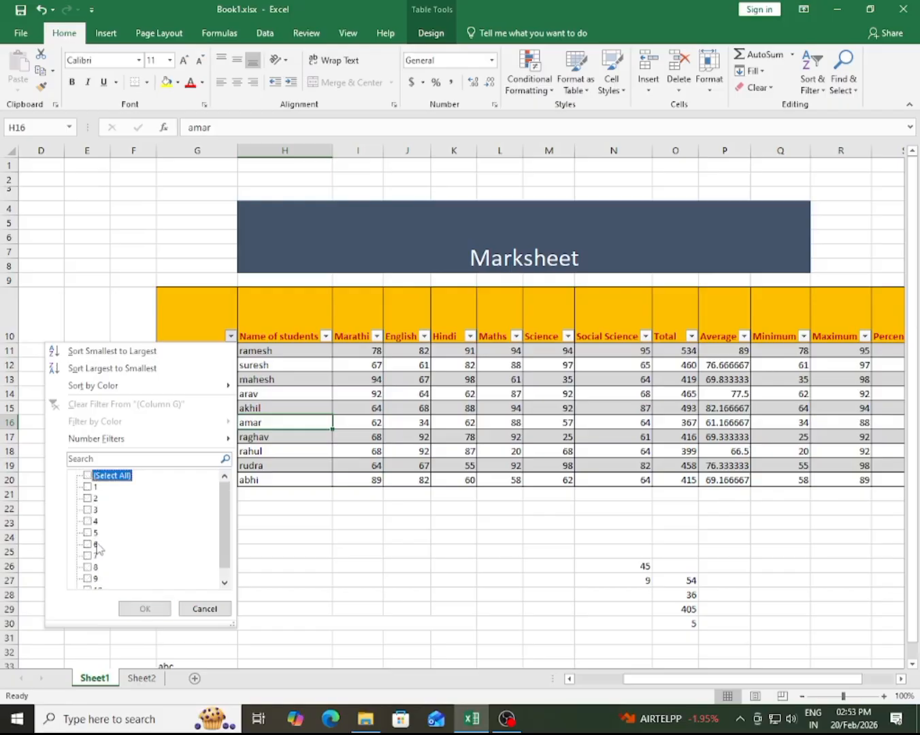
click(88, 509)
click(86, 520)
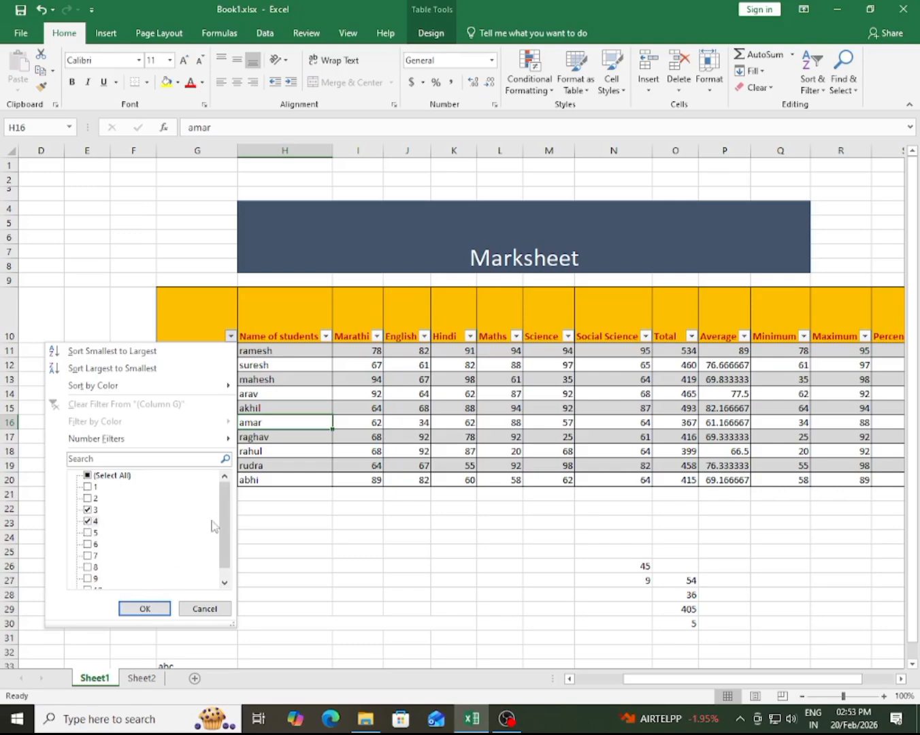
click(145, 609)
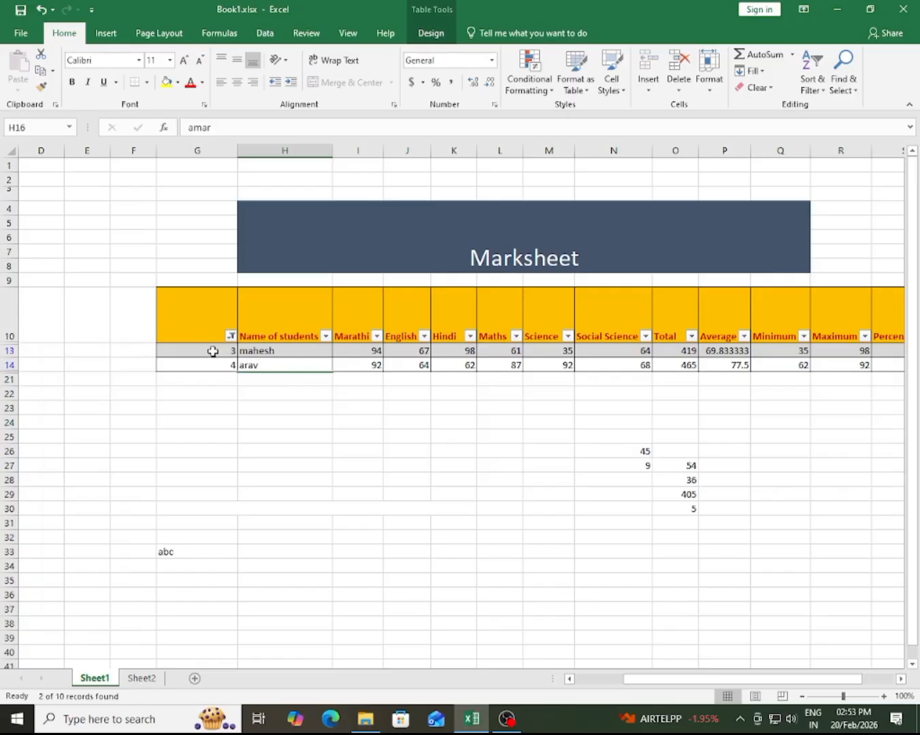
Examine the filtered rows for serial numbers 3 and 4 across the student name and marks columns, and the table's header cells.
click(213, 351)
click(214, 361)
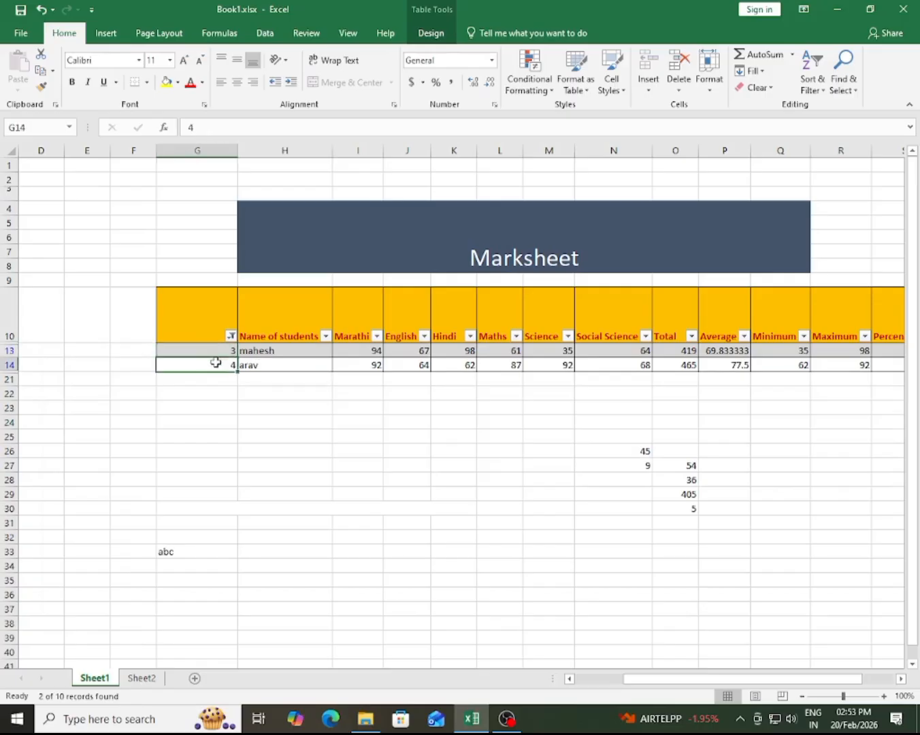
click(278, 352)
click(273, 364)
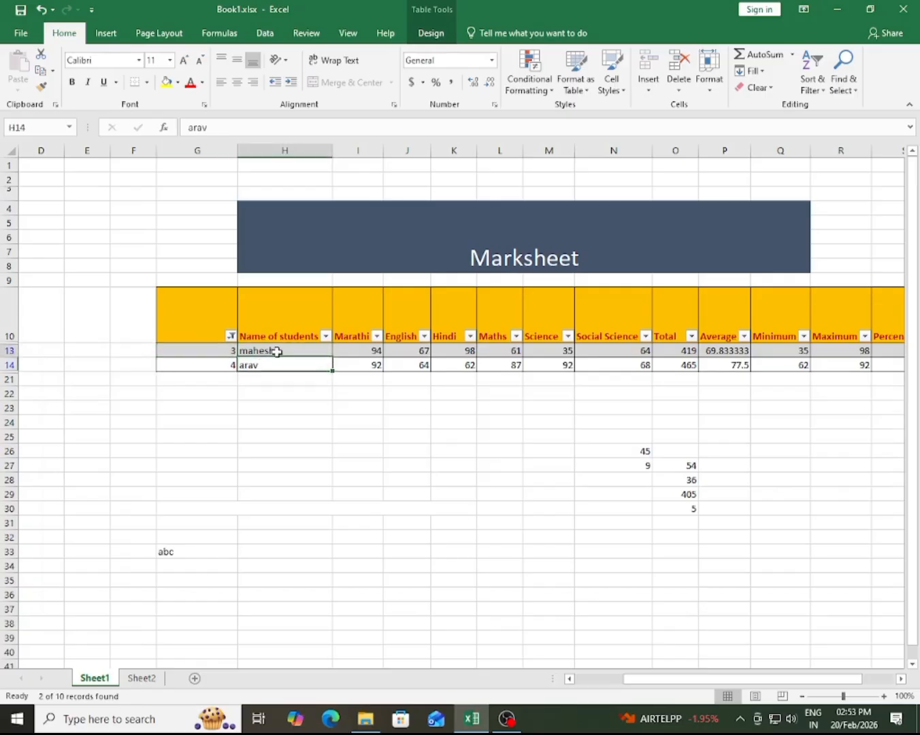
click(276, 351)
click(485, 365)
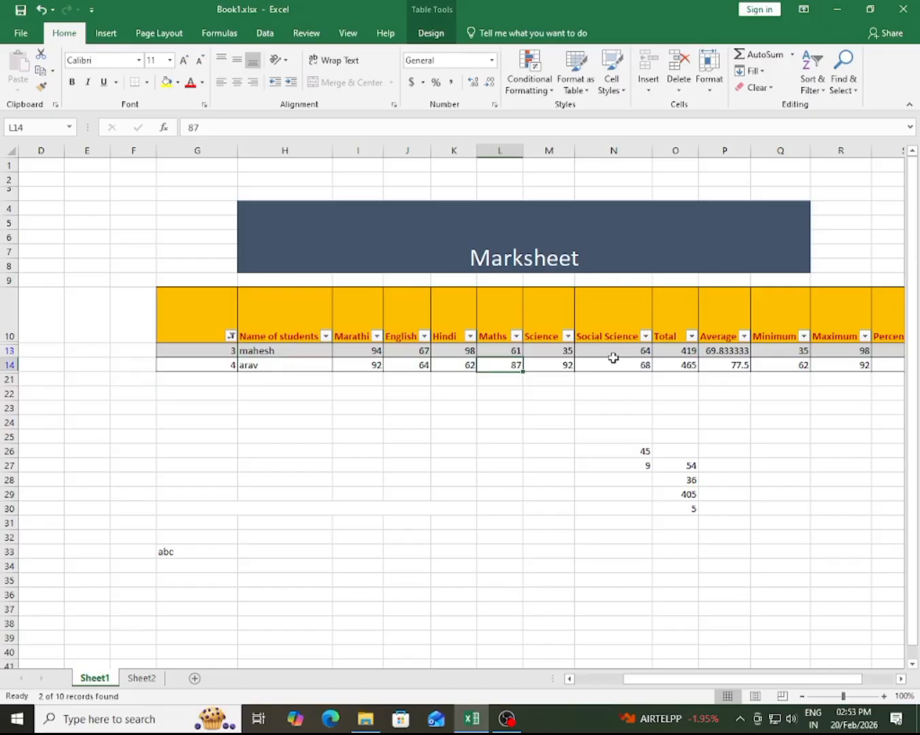
click(224, 351)
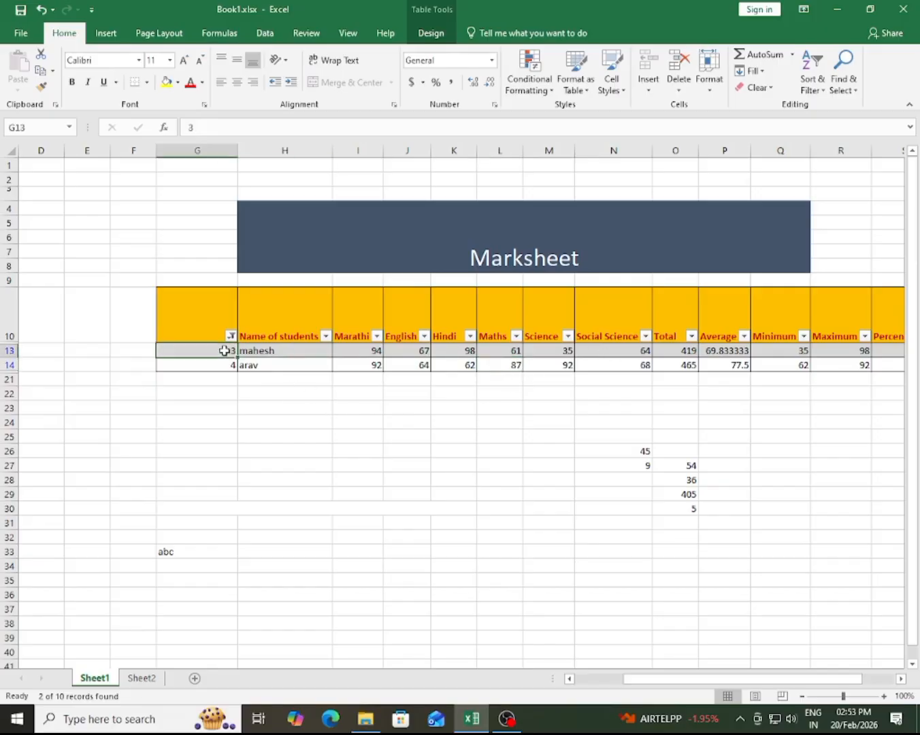
click(219, 319)
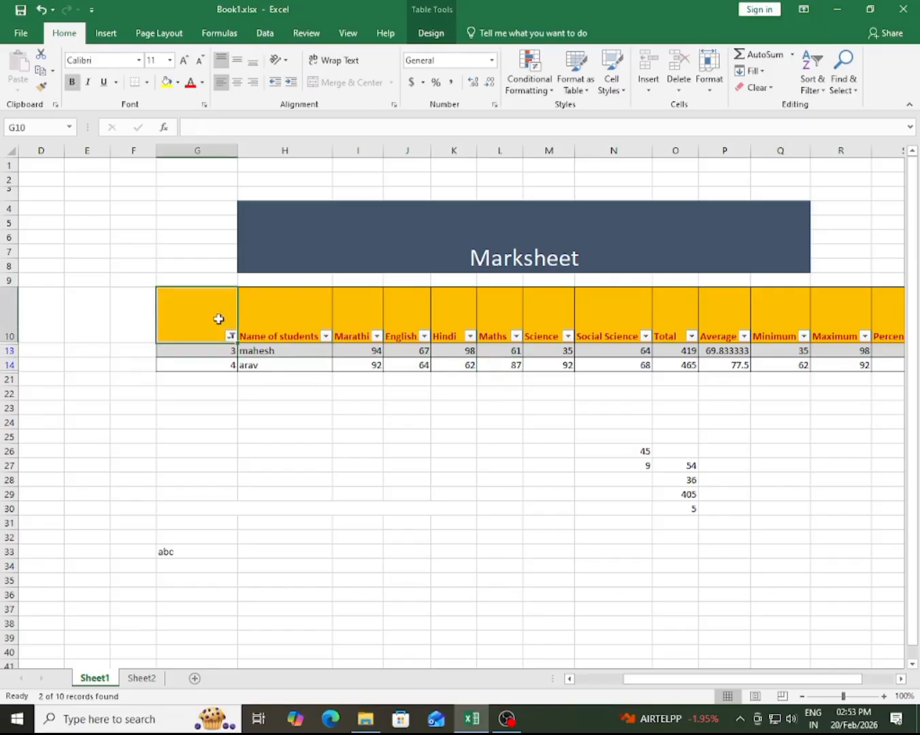
click(562, 316)
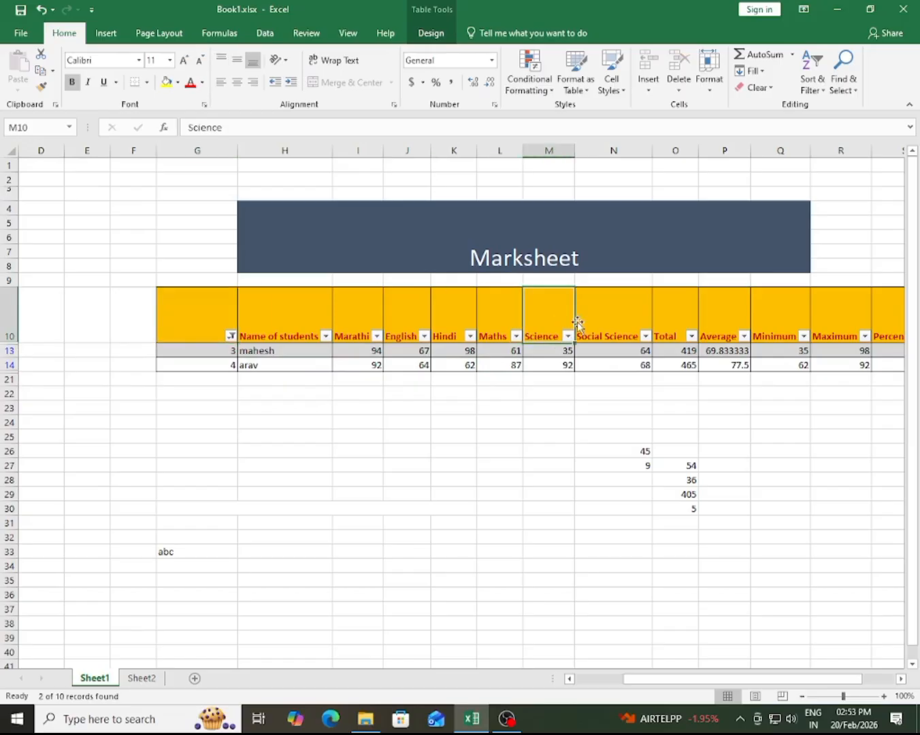
click(636, 326)
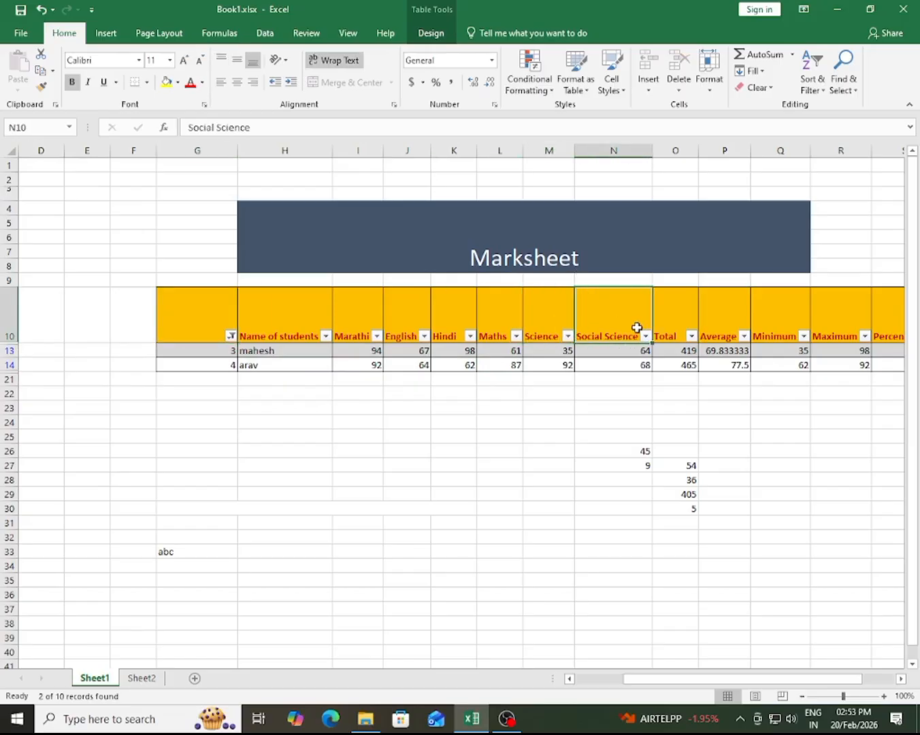
Undo the filter on the serial-number column.
click(106, 32)
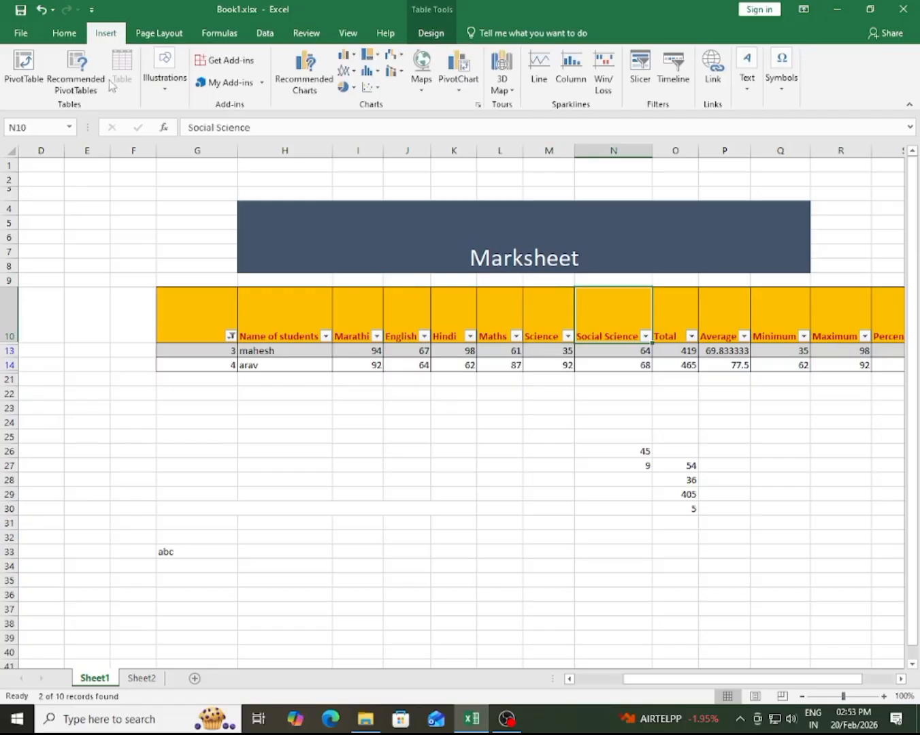
click(64, 33)
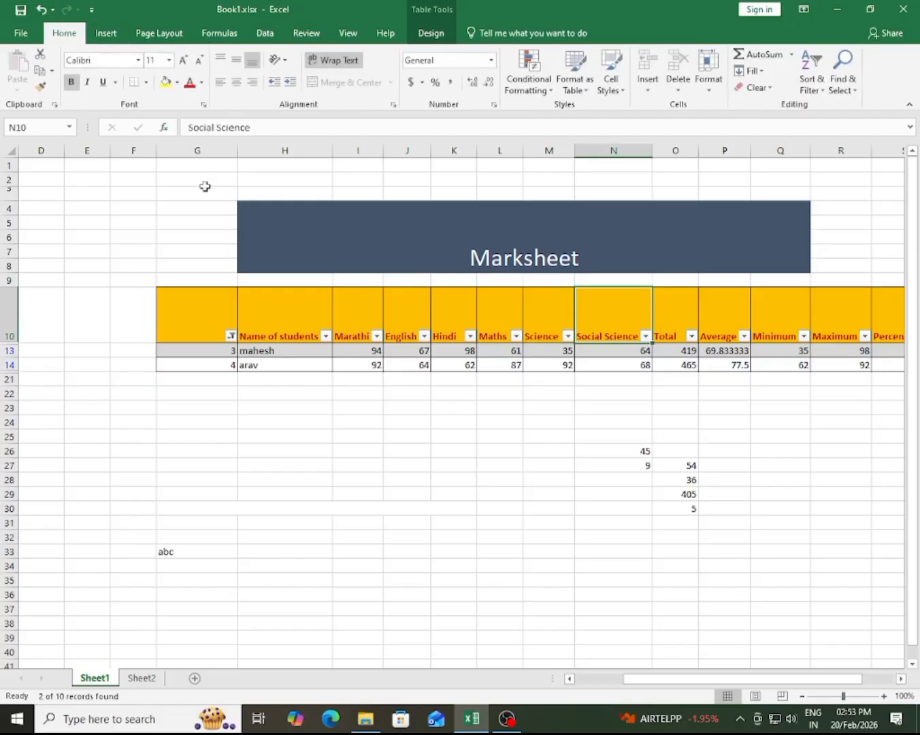
click(199, 322)
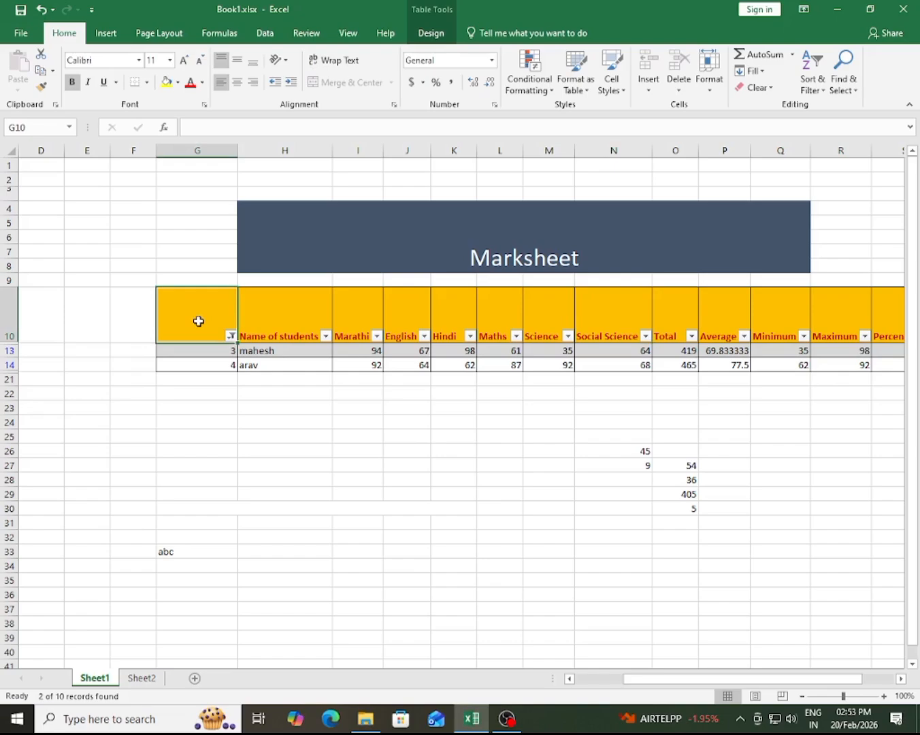
click(41, 12)
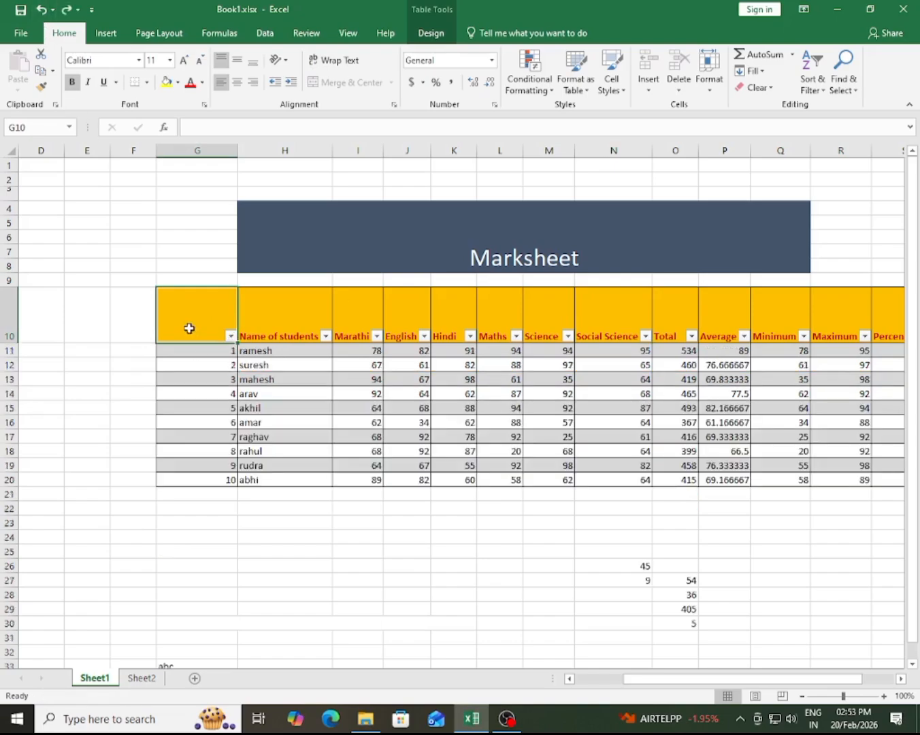
drag(190, 329, 721, 446)
click(722, 434)
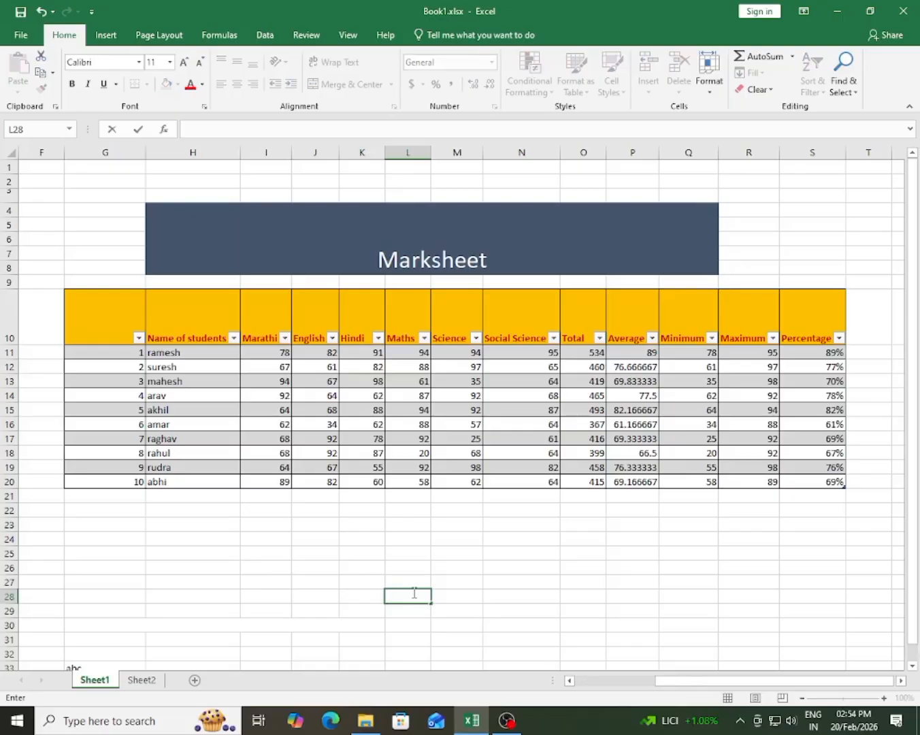
click(566, 582)
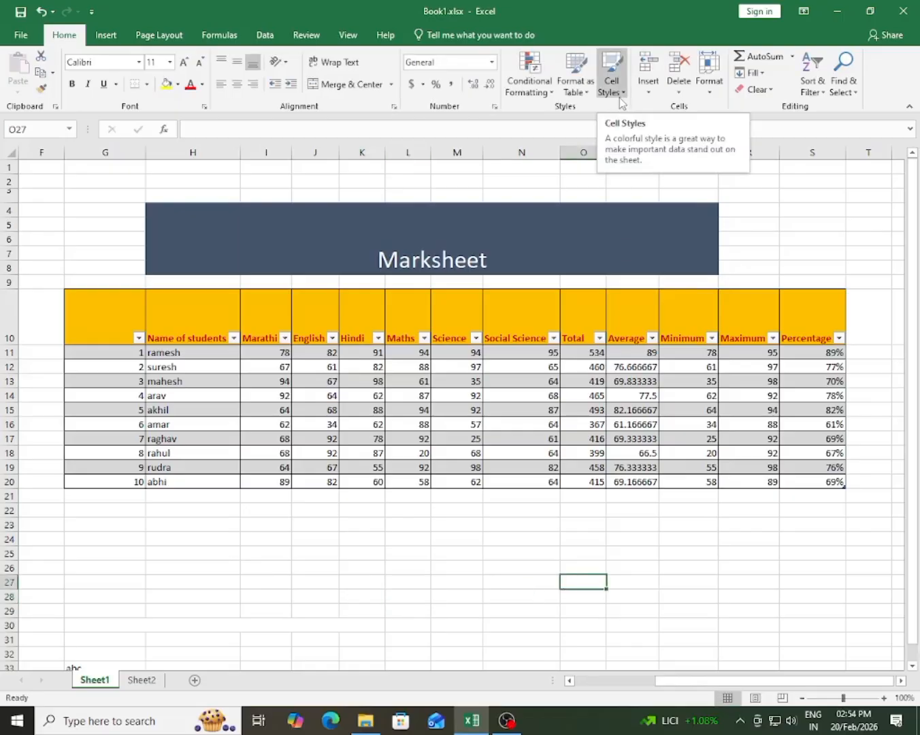
click(477, 519)
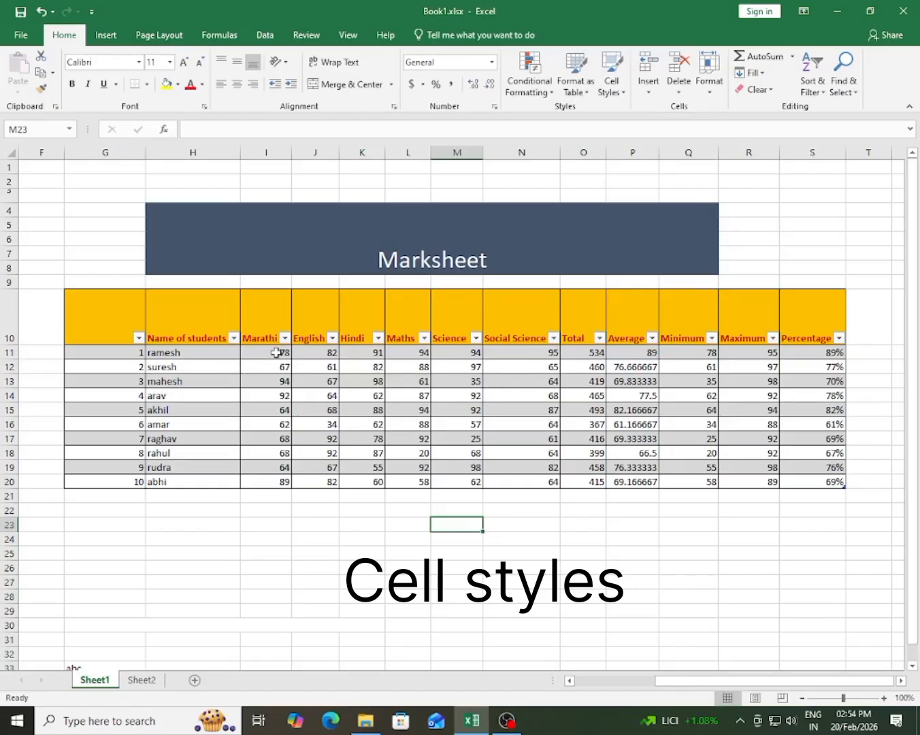
Apply the Bad cell style to the Marathi marks in I11:I20.
drag(275, 352, 273, 481)
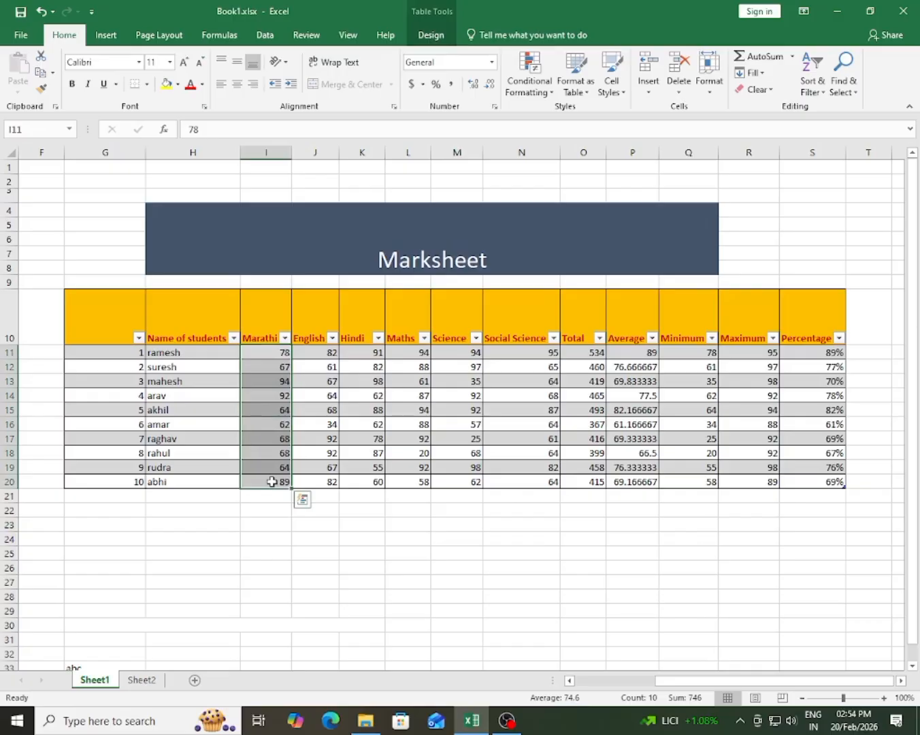
click(622, 95)
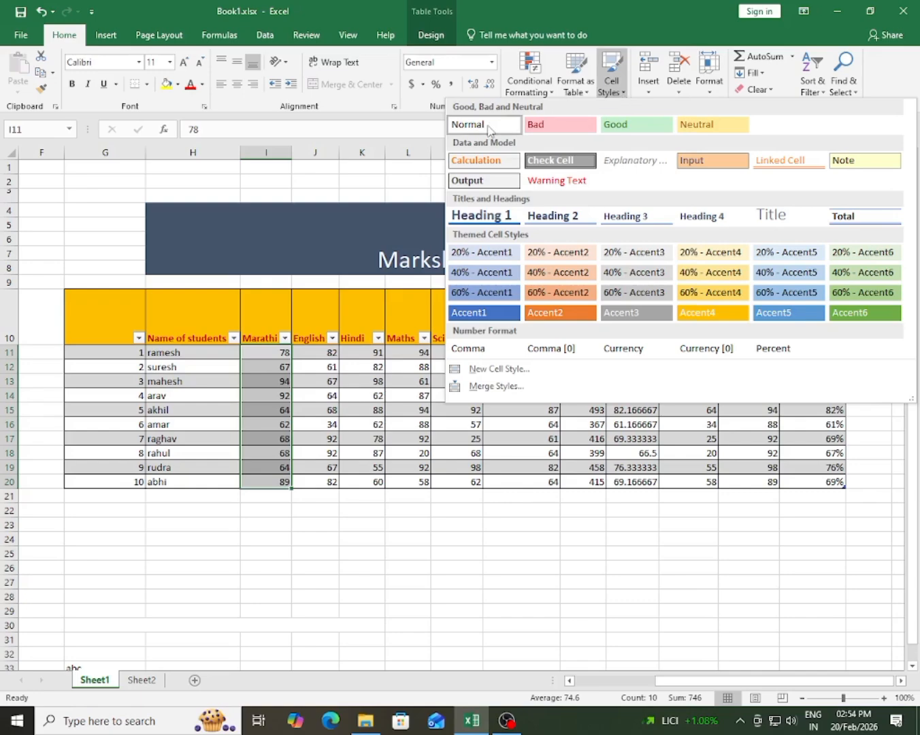
click(565, 134)
drag(264, 353, 259, 485)
click(259, 484)
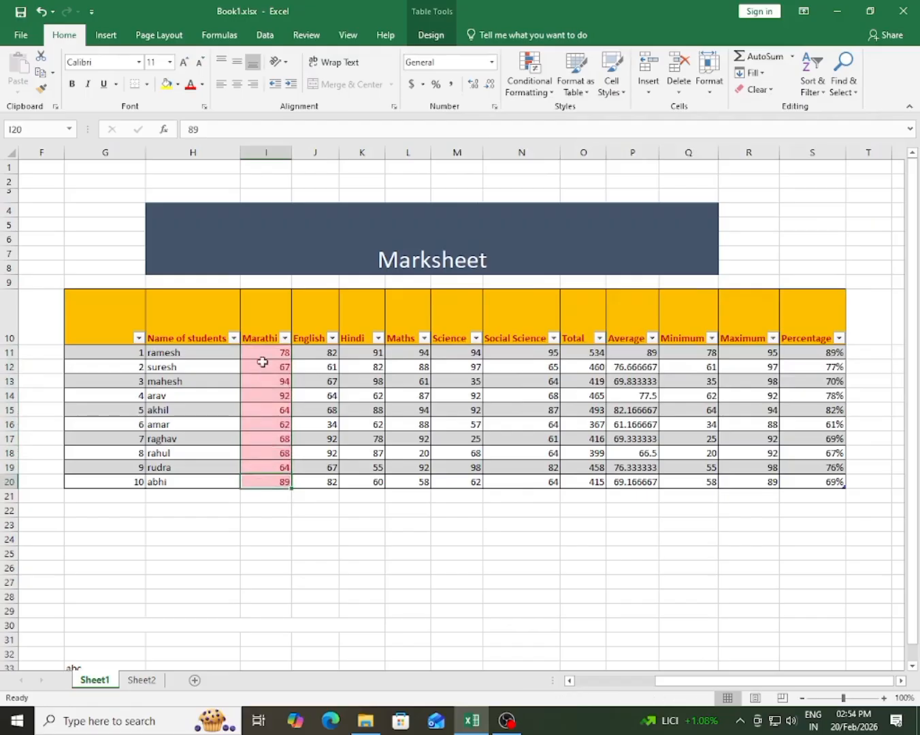
drag(262, 351, 263, 484)
click(341, 398)
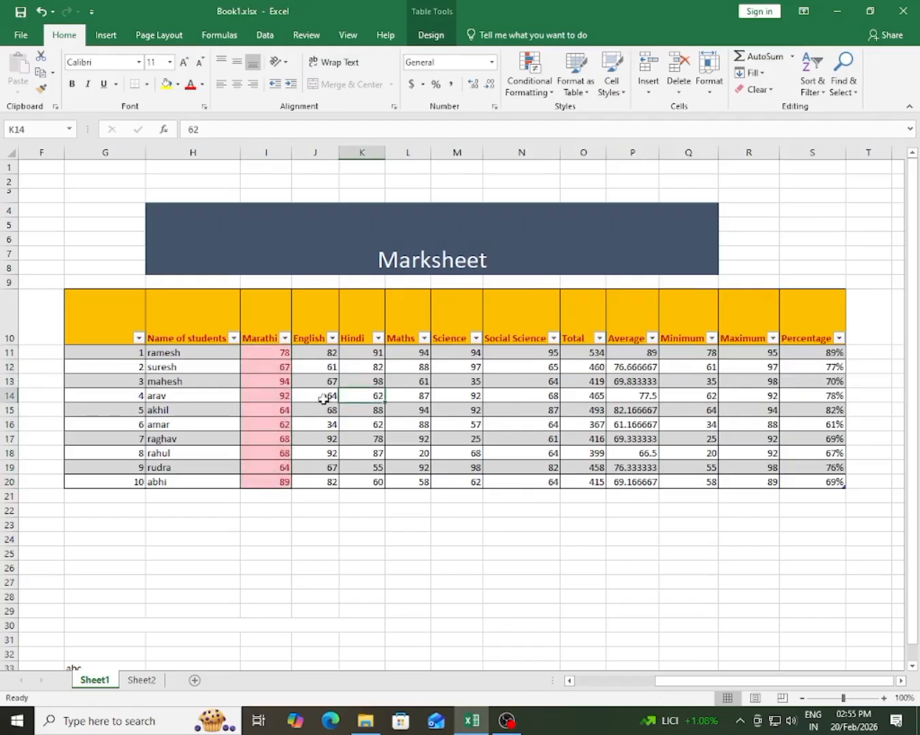
click(630, 93)
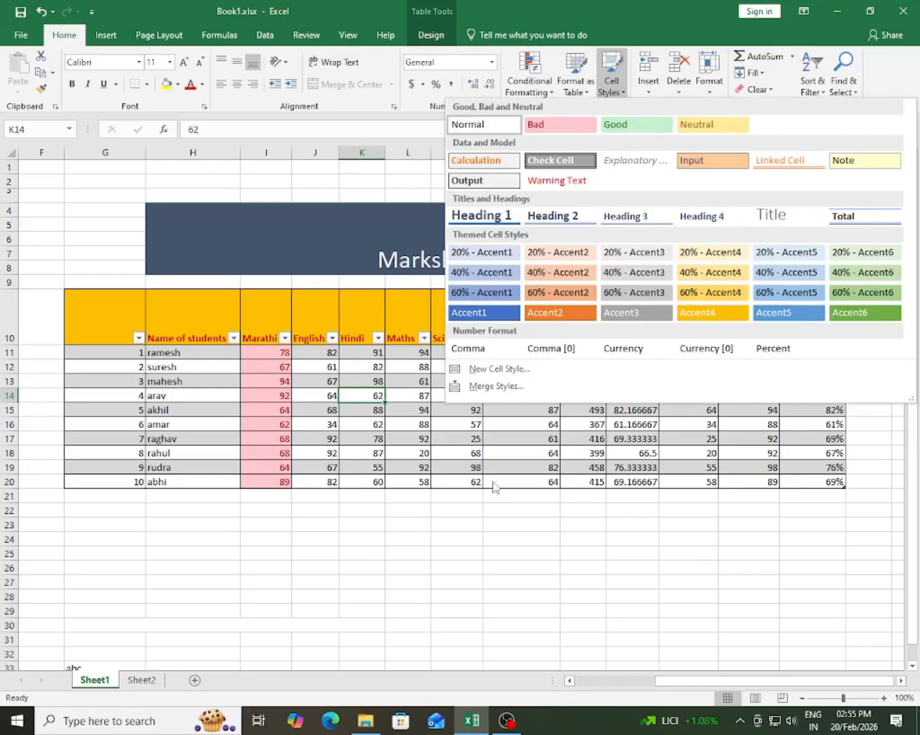
click(416, 443)
drag(314, 352, 330, 482)
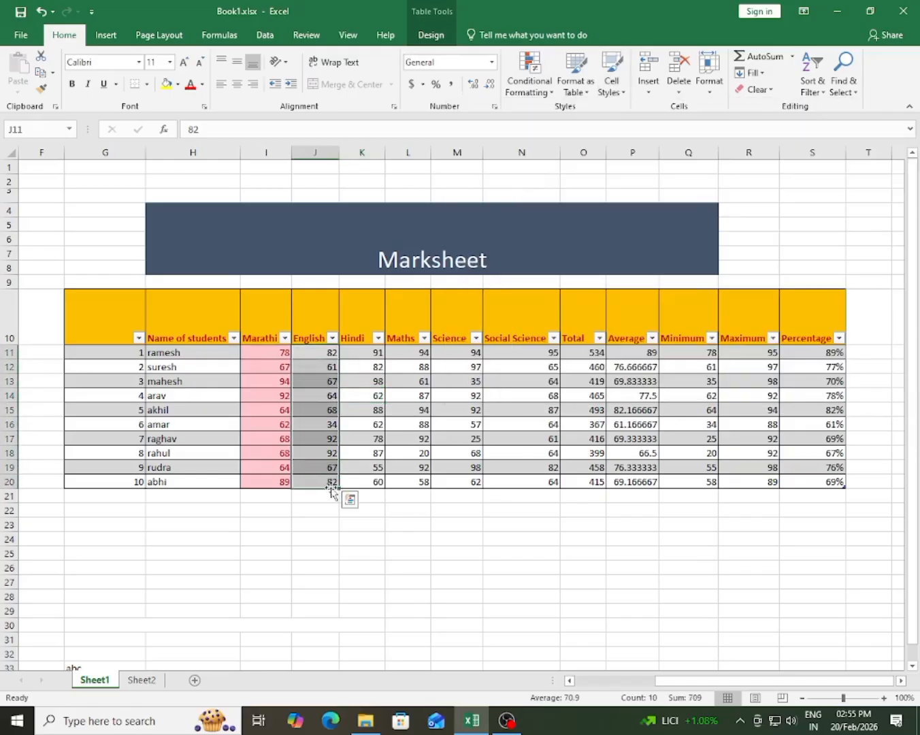
click(613, 96)
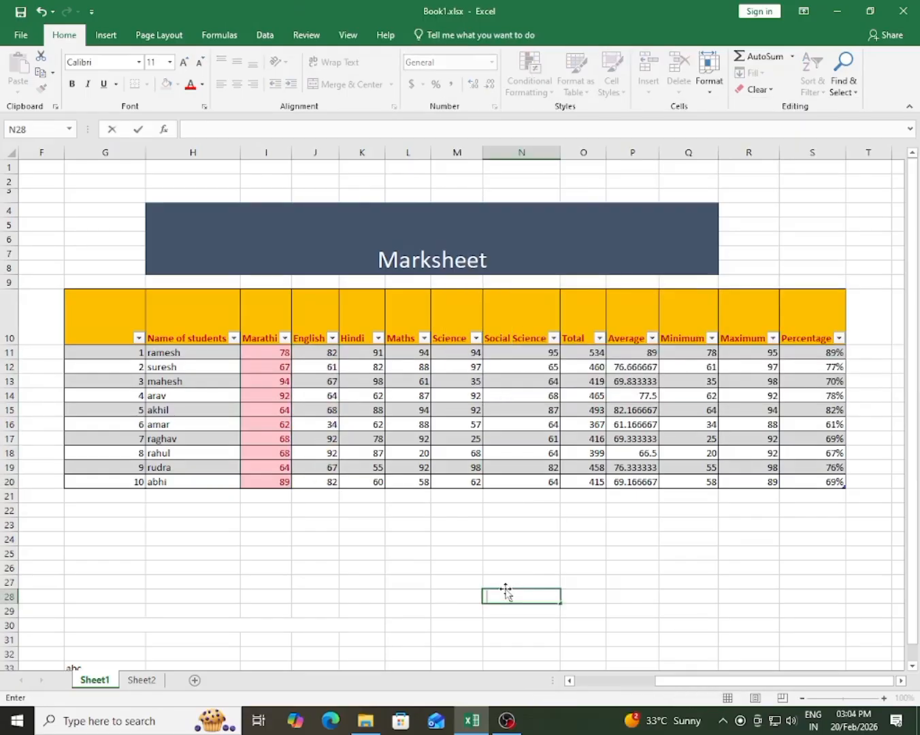
click(664, 556)
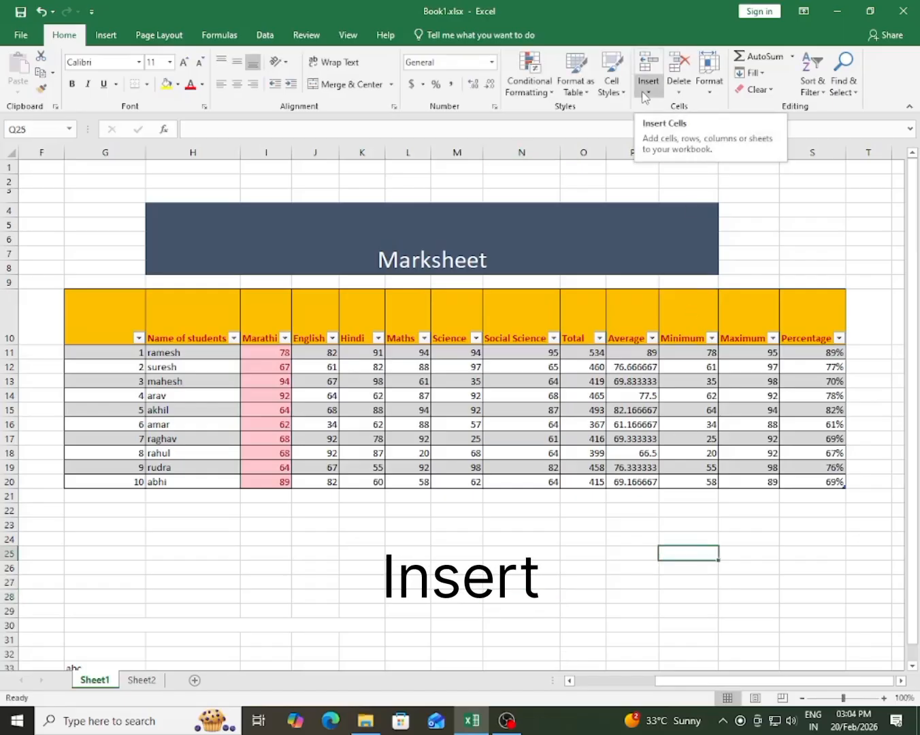
click(645, 96)
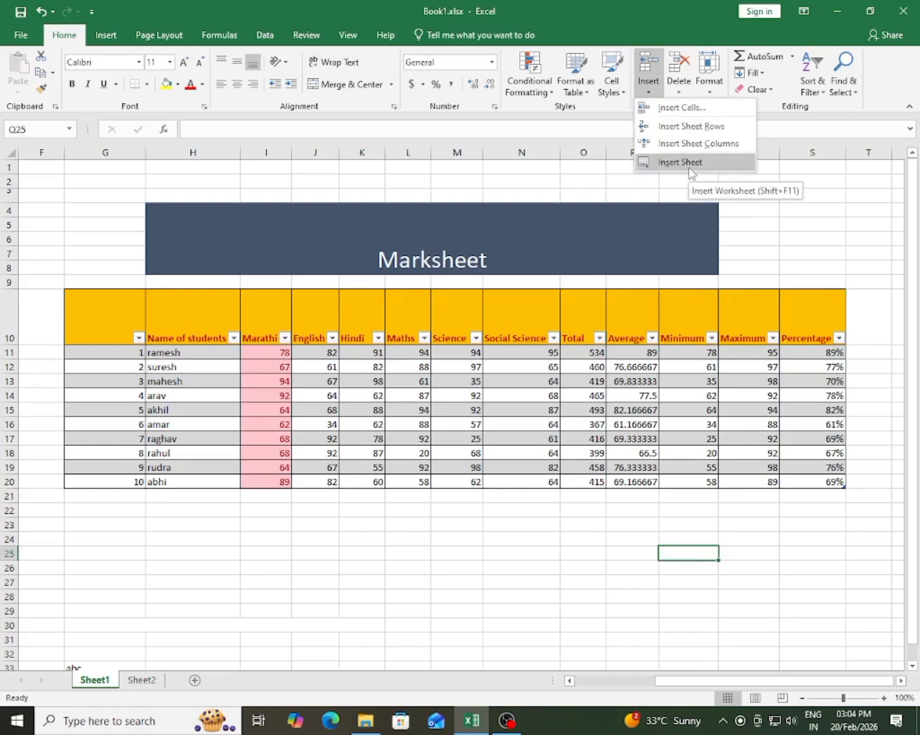
click(523, 547)
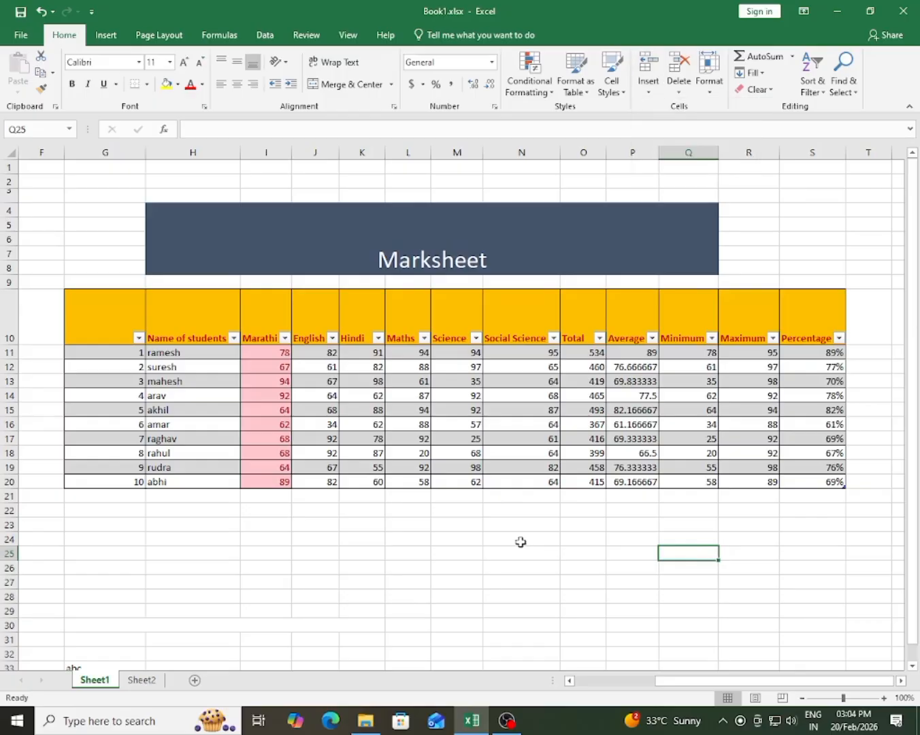
click(651, 92)
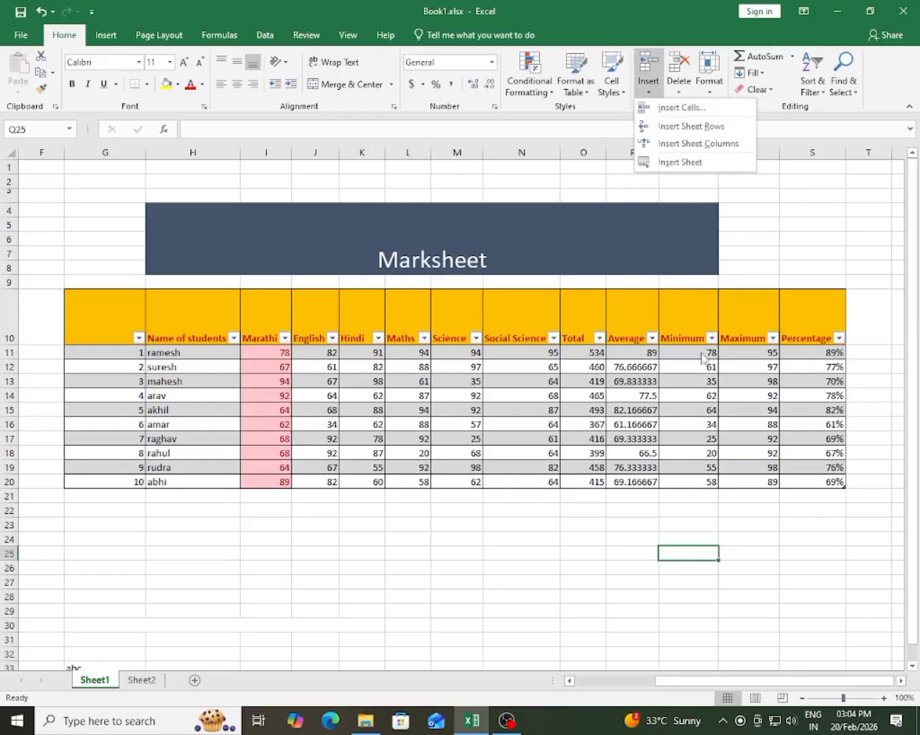
click(531, 534)
click(175, 563)
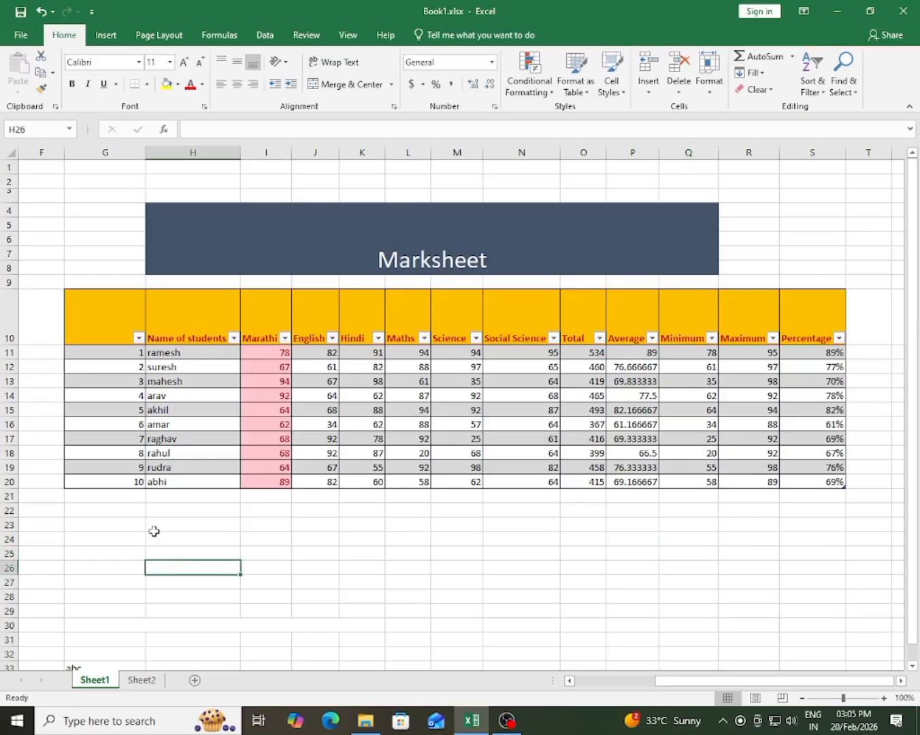
Insert a blank row above serial number 9 in the marksheet table with Insert Cells.
click(141, 470)
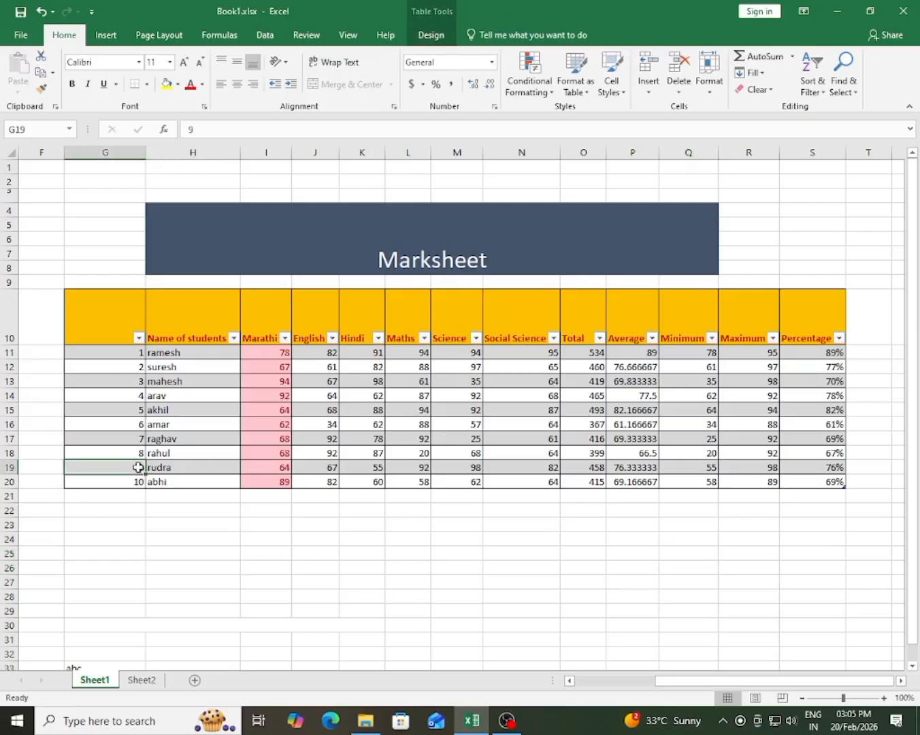
click(650, 92)
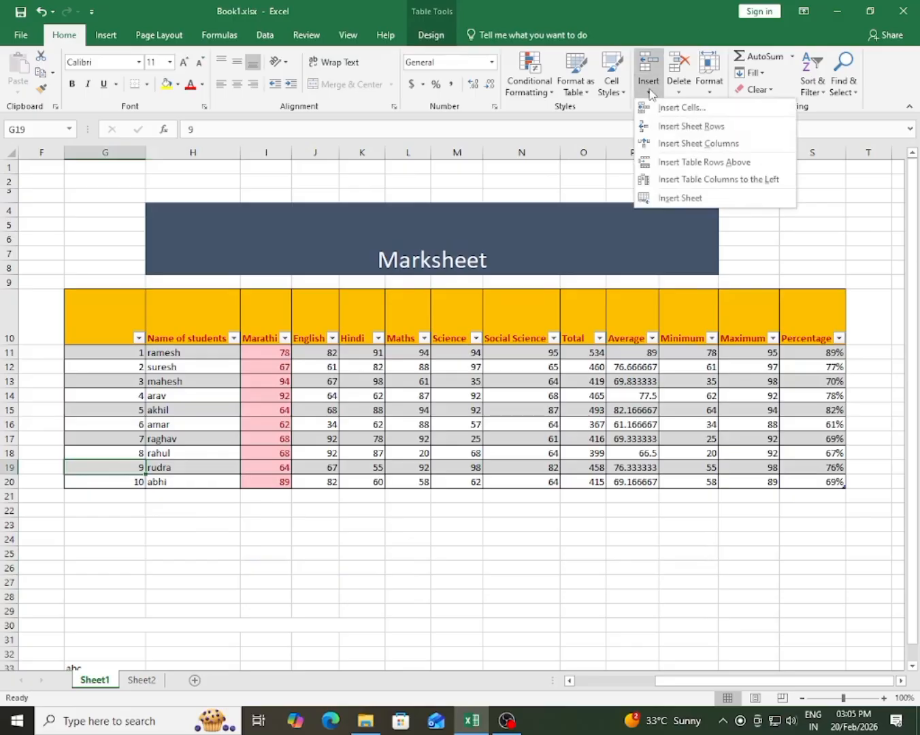
click(683, 108)
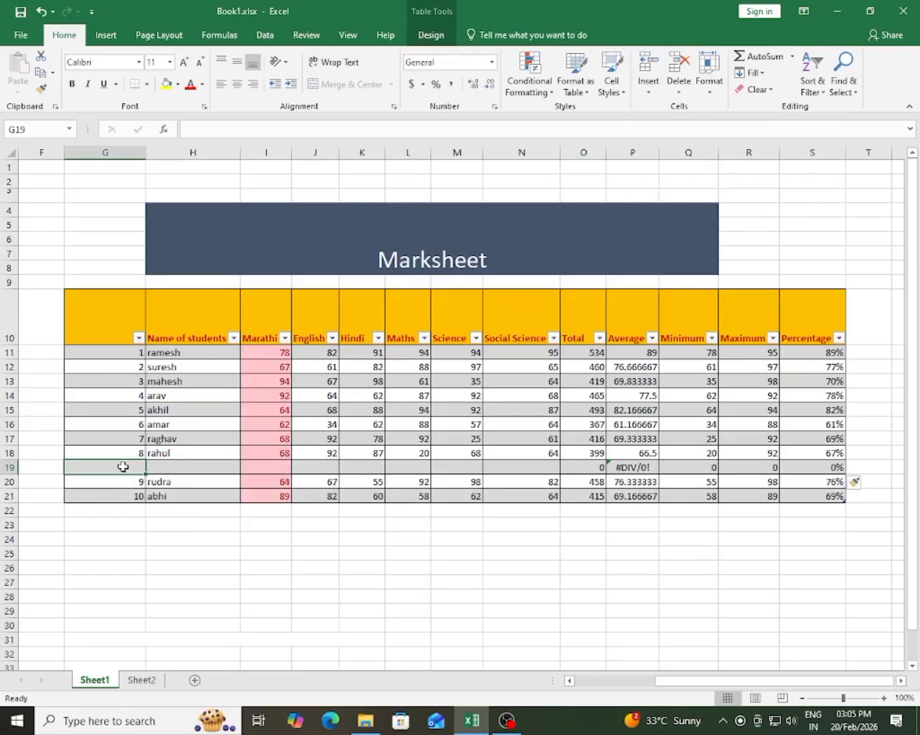
Insert another blank sheet row at row 19 of the marksheet.
click(648, 96)
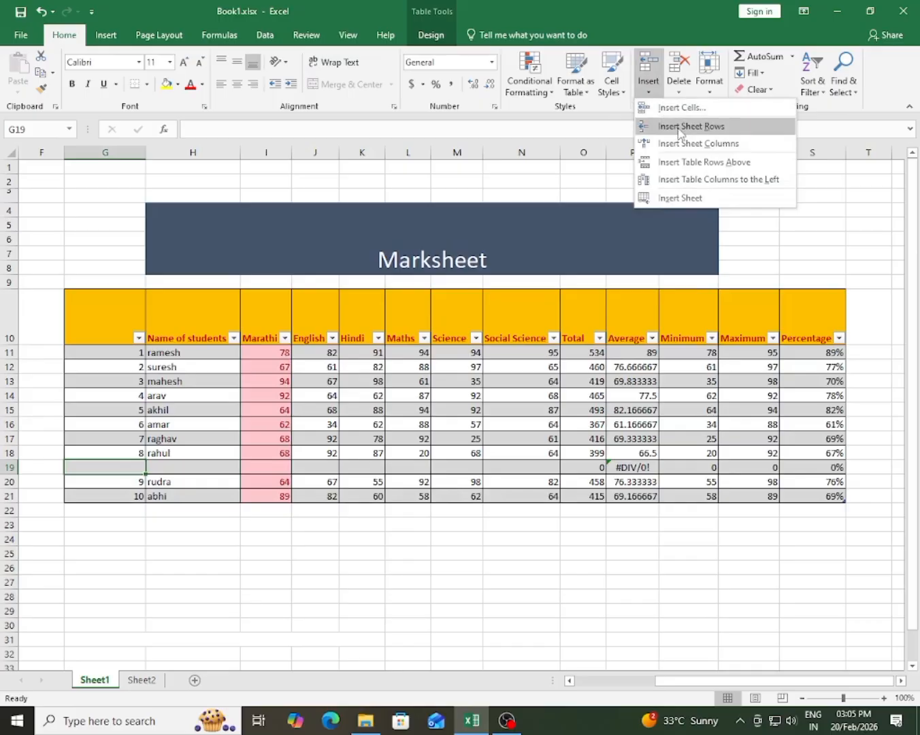
click(691, 126)
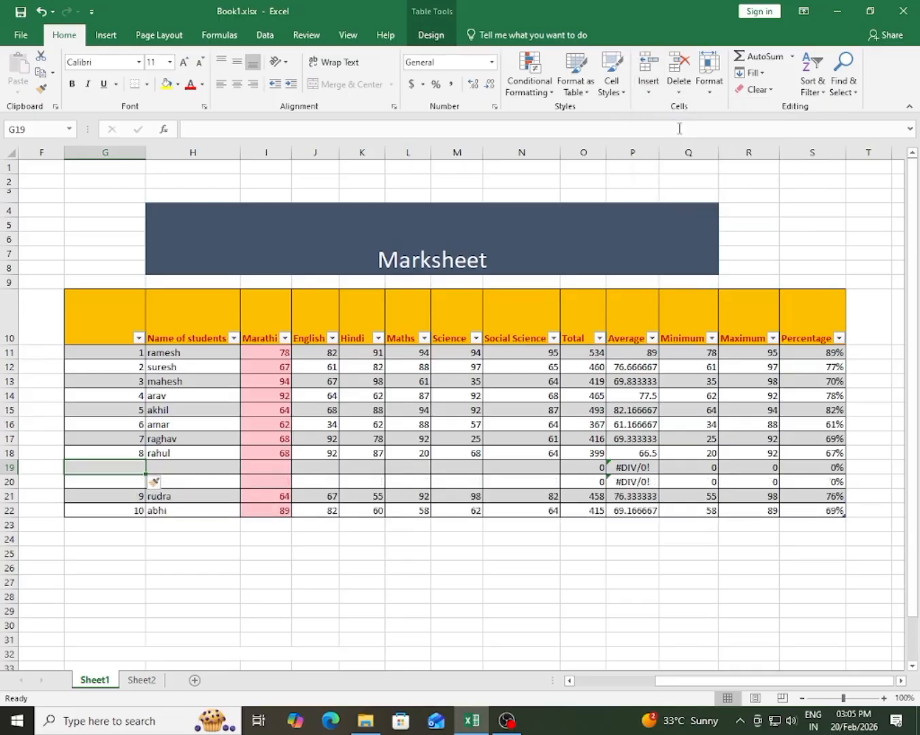
click(568, 467)
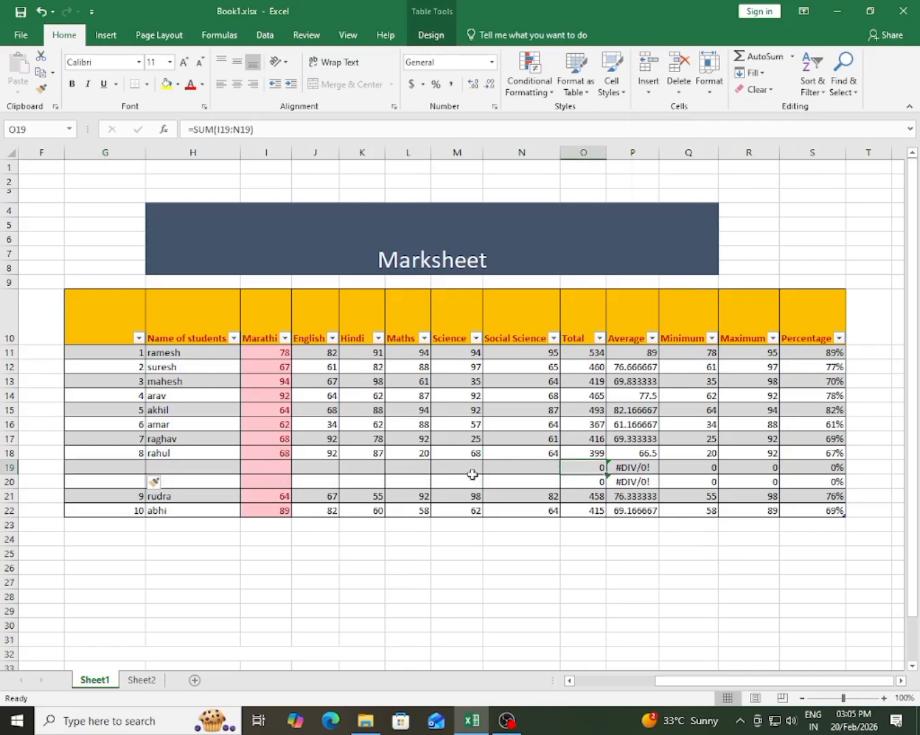
click(7, 467)
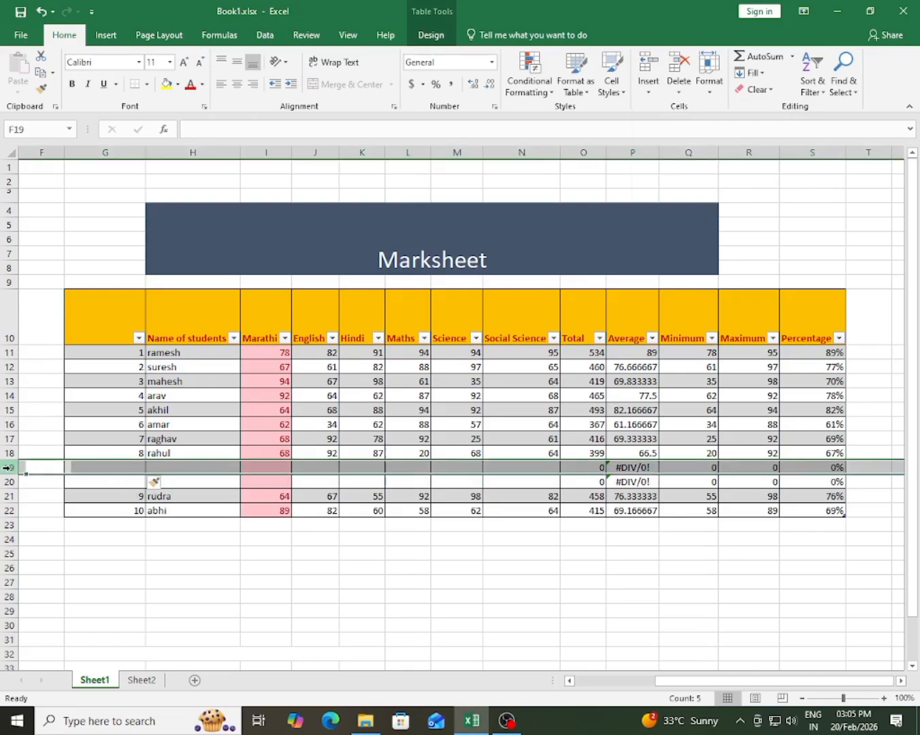
click(204, 468)
click(645, 88)
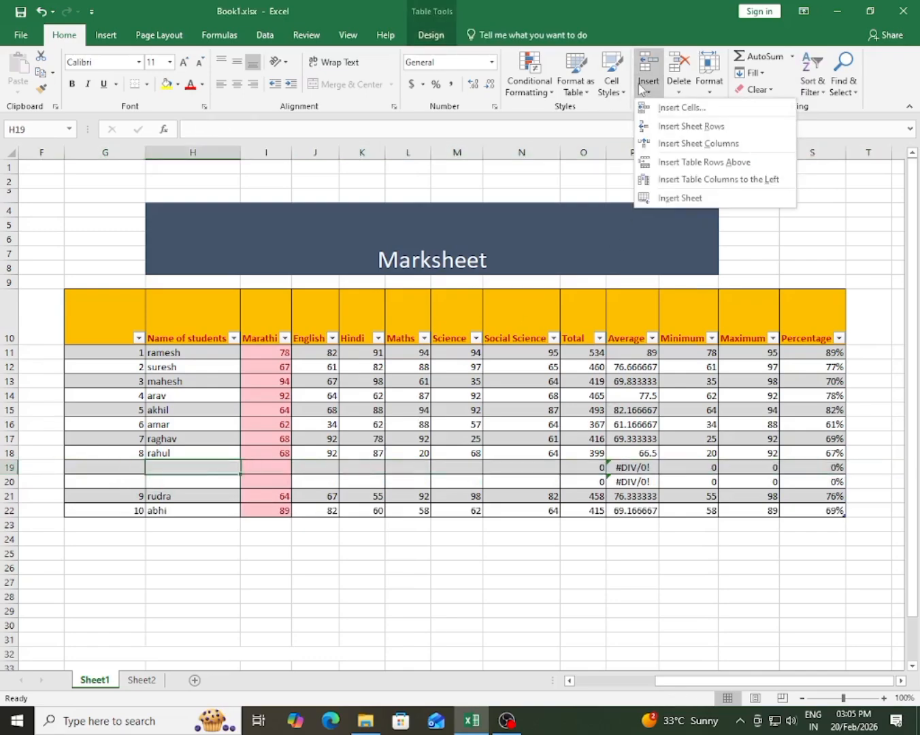
click(484, 495)
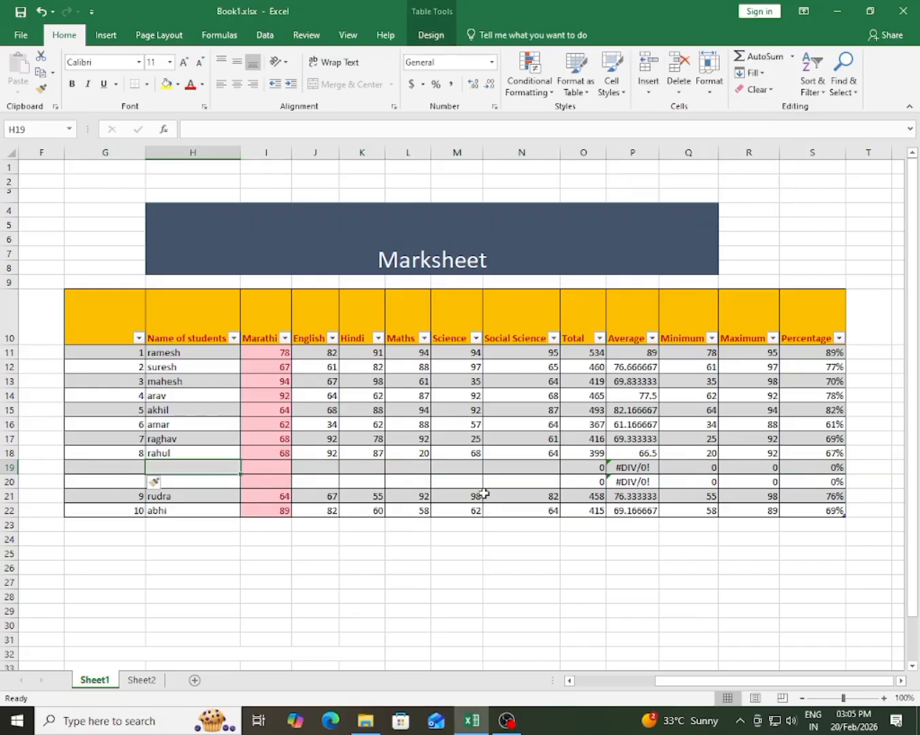
Insert a new sheet column before the Social Science column in the marksheet.
click(532, 151)
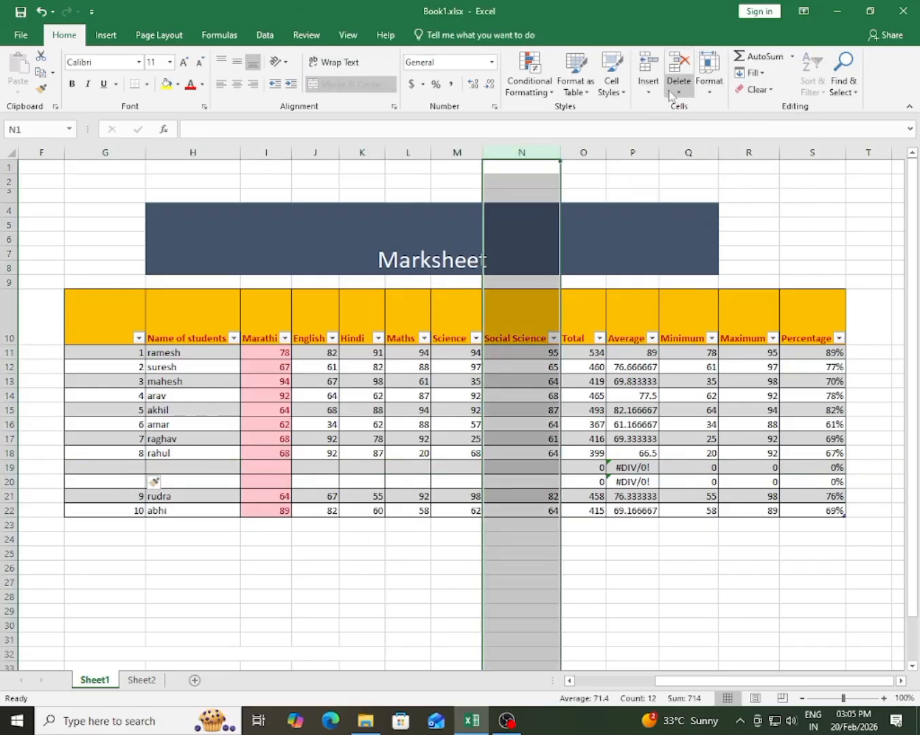
click(648, 87)
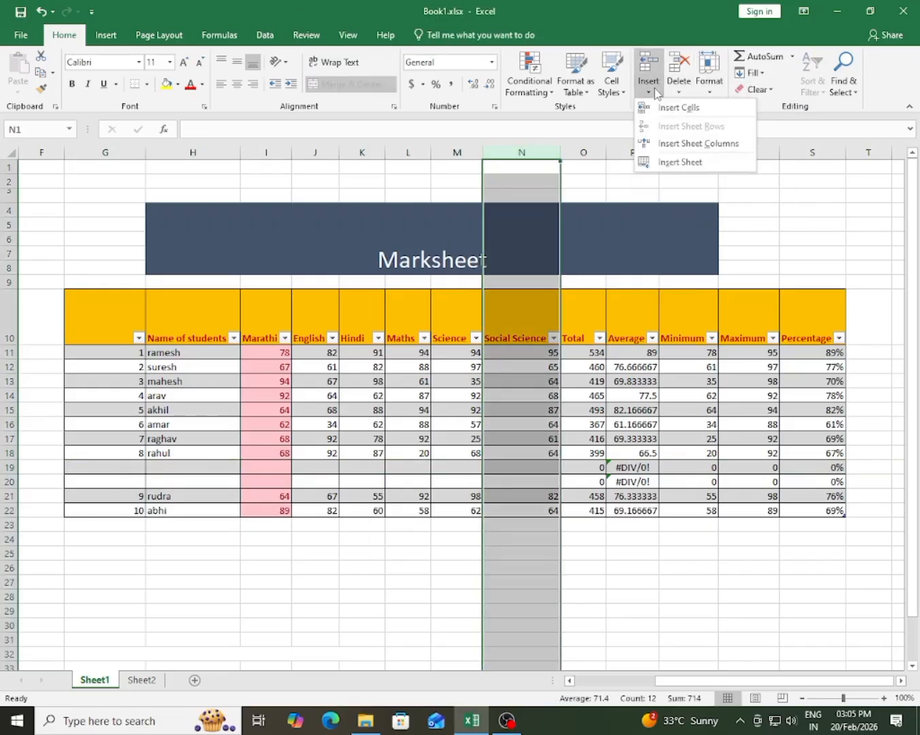
click(693, 144)
click(509, 352)
click(517, 329)
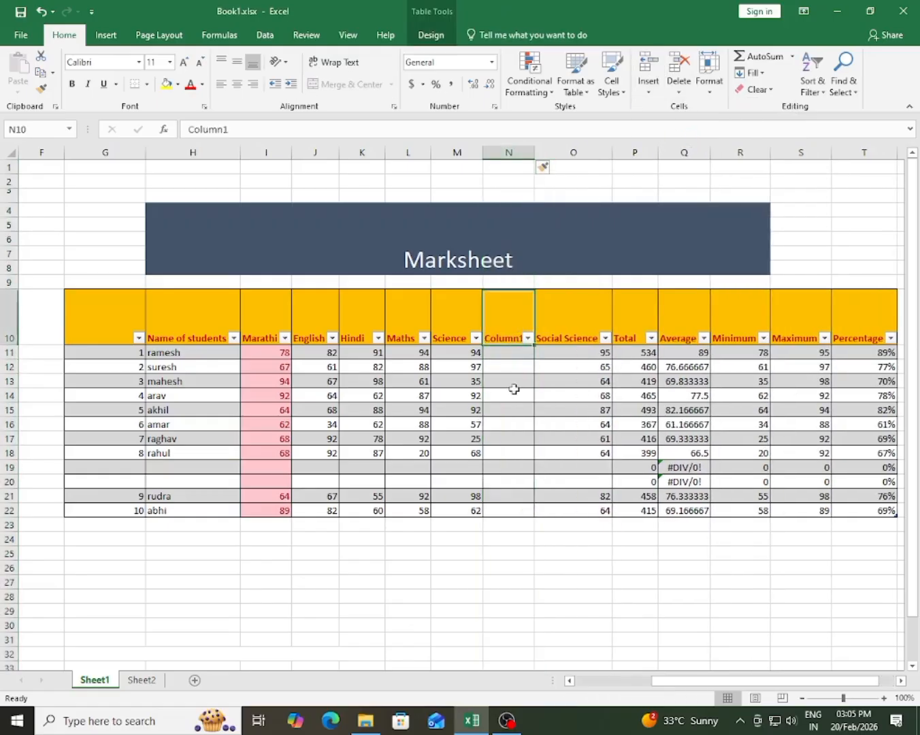
drag(514, 341, 514, 590)
click(514, 525)
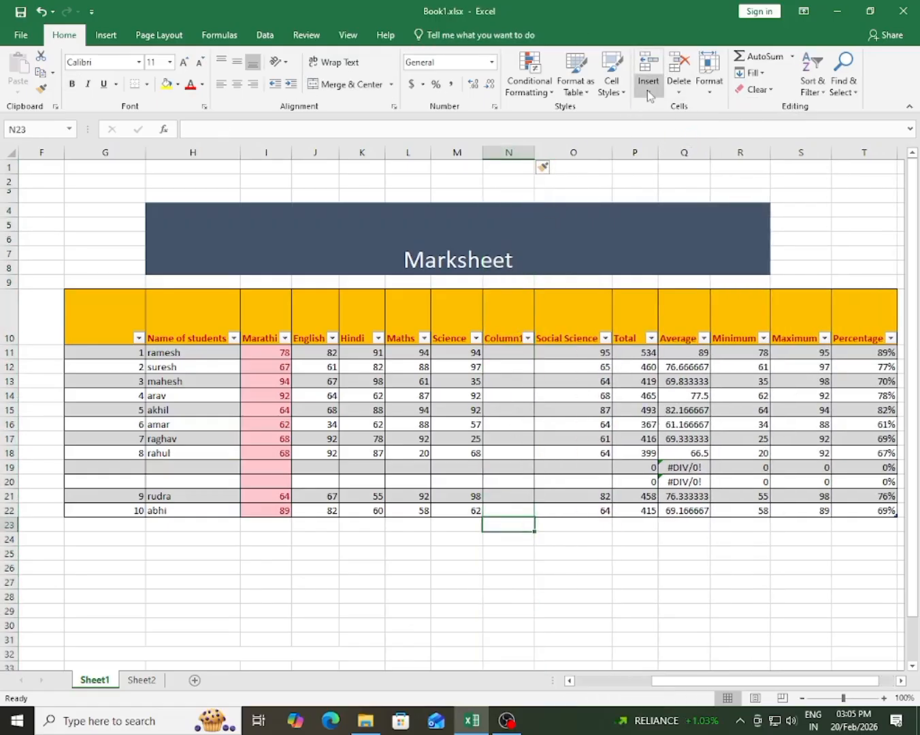
Insert a new blank worksheet in front of Sheet1 and switch back to the marksheet.
click(649, 93)
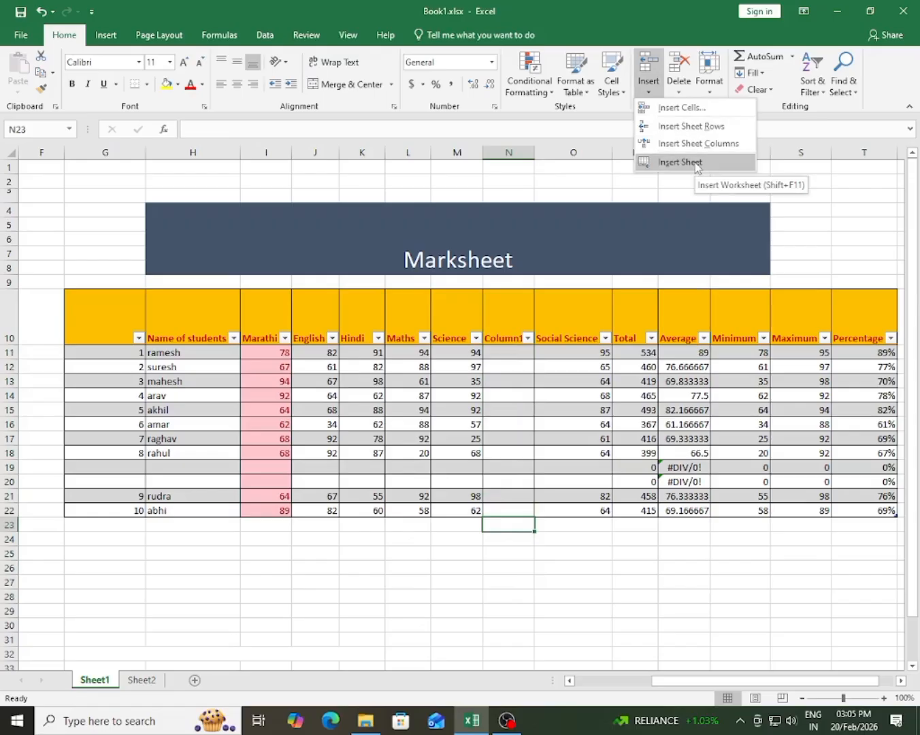
key(Escape)
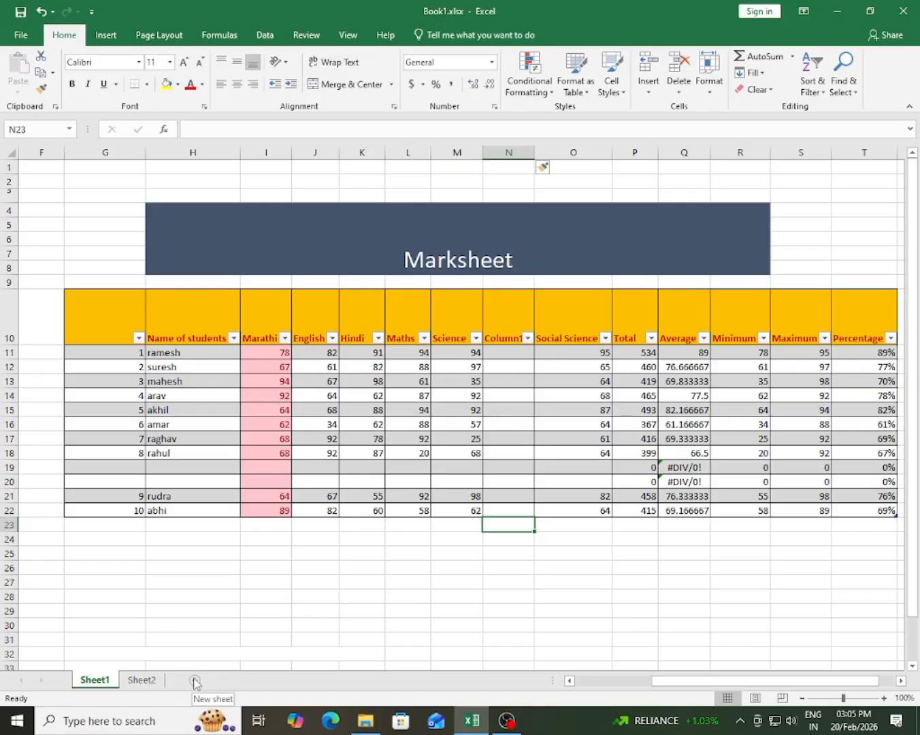
click(530, 622)
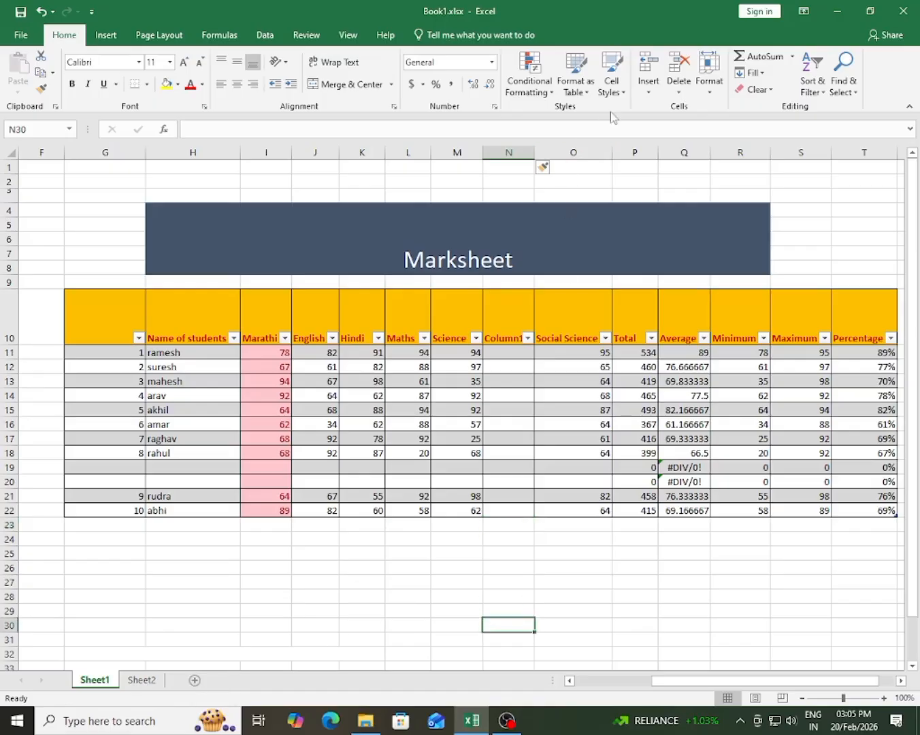
click(657, 86)
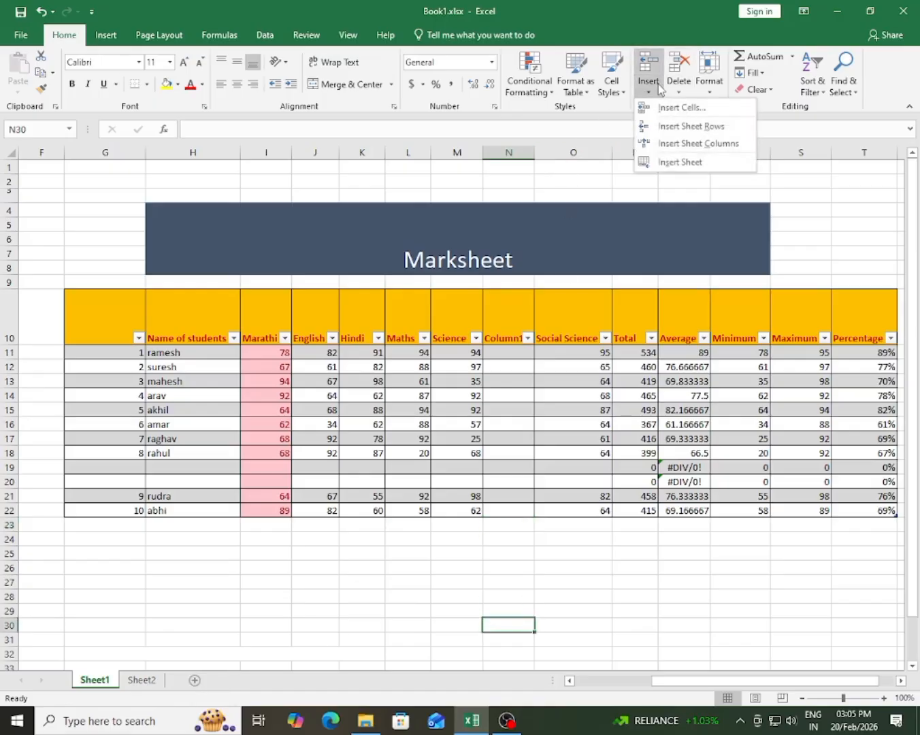
click(660, 165)
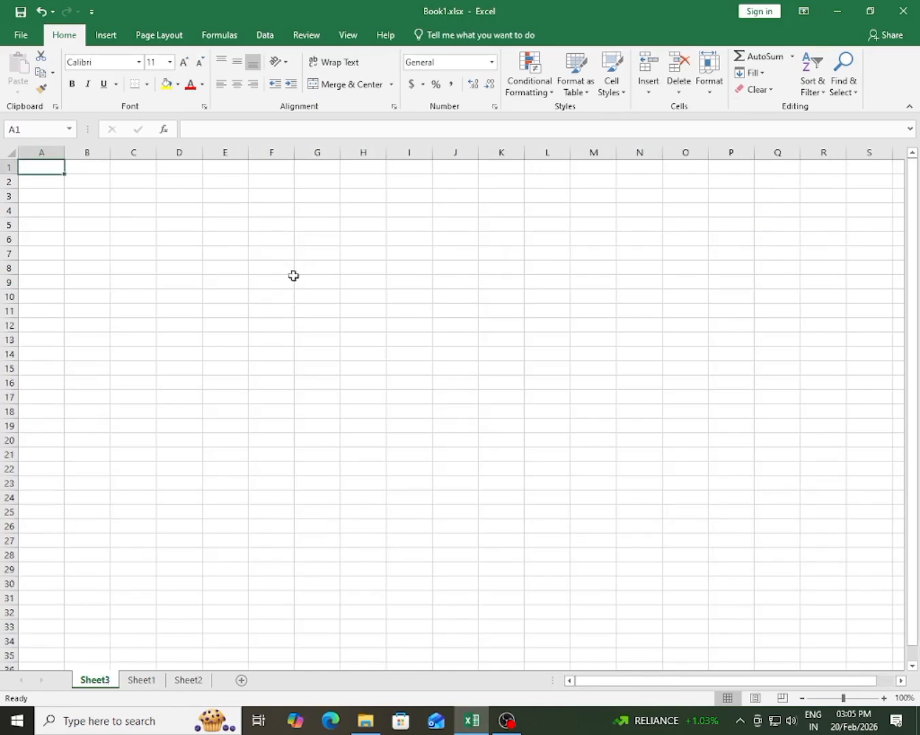
mouse_move(409, 261)
mouse_down()
mouse_move(658, 396)
mouse_move(647, 442)
mouse_up()
click(647, 442)
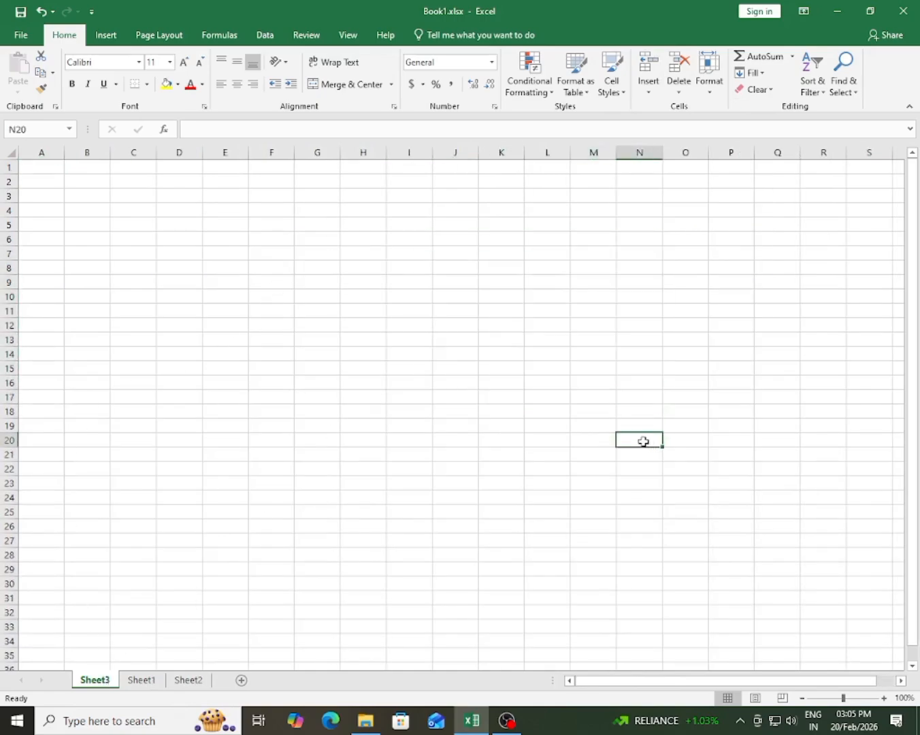
click(189, 681)
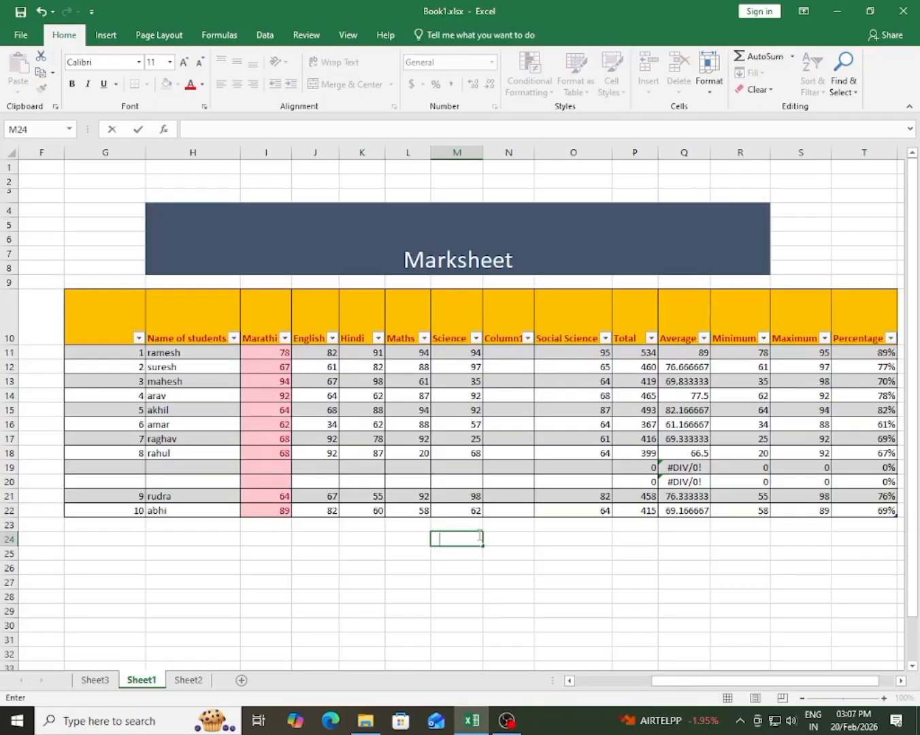
Delete the empty sheet column between the Science and Social Science columns of the marksheet.
click(509, 595)
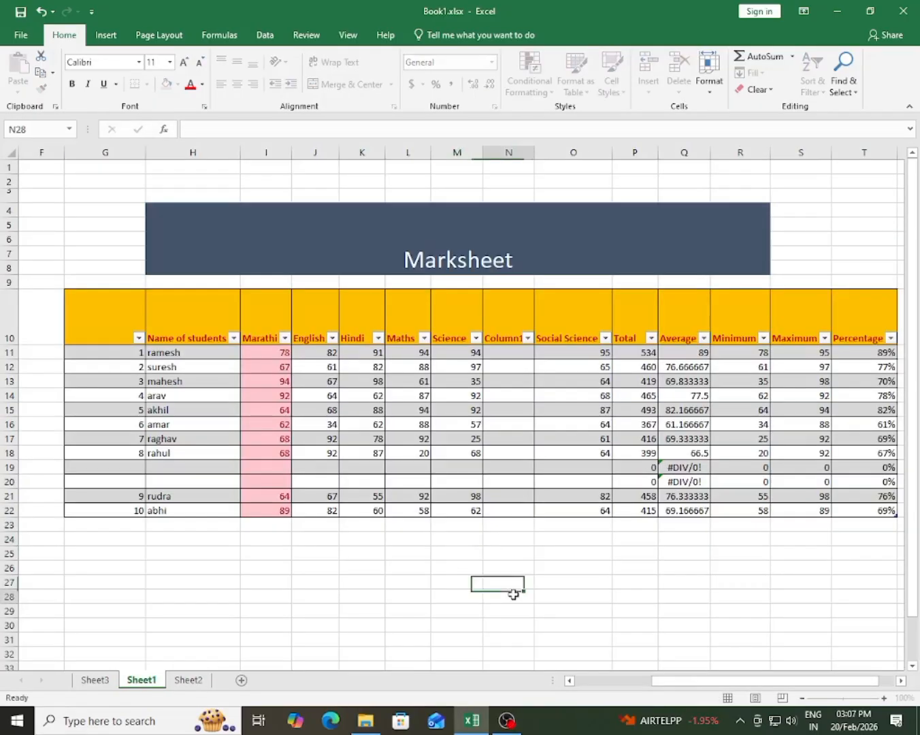
click(680, 92)
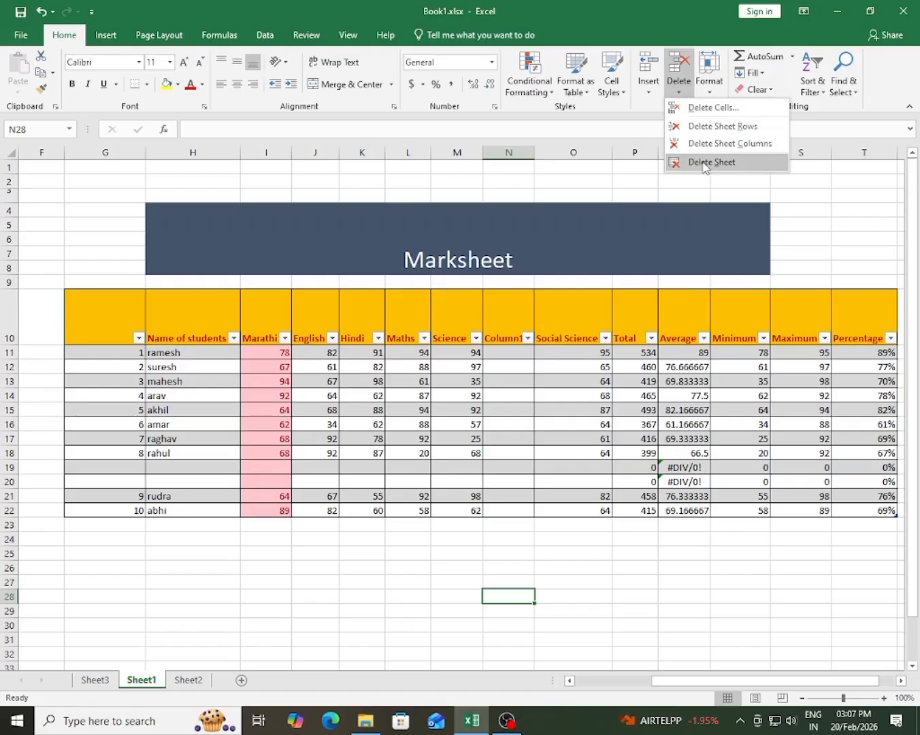
click(531, 462)
click(504, 467)
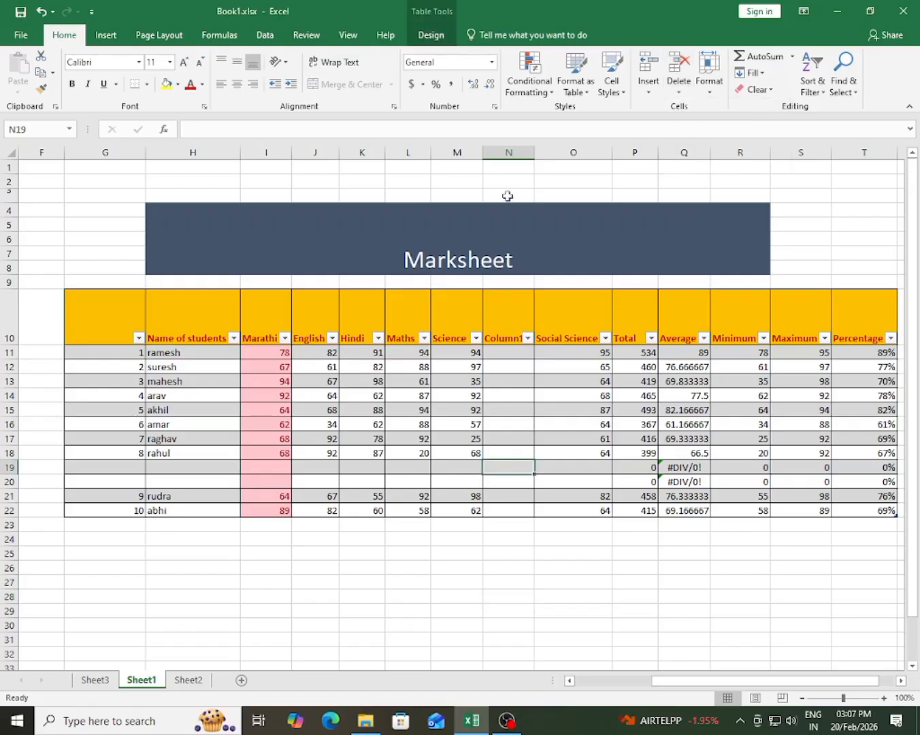
drag(509, 314, 503, 446)
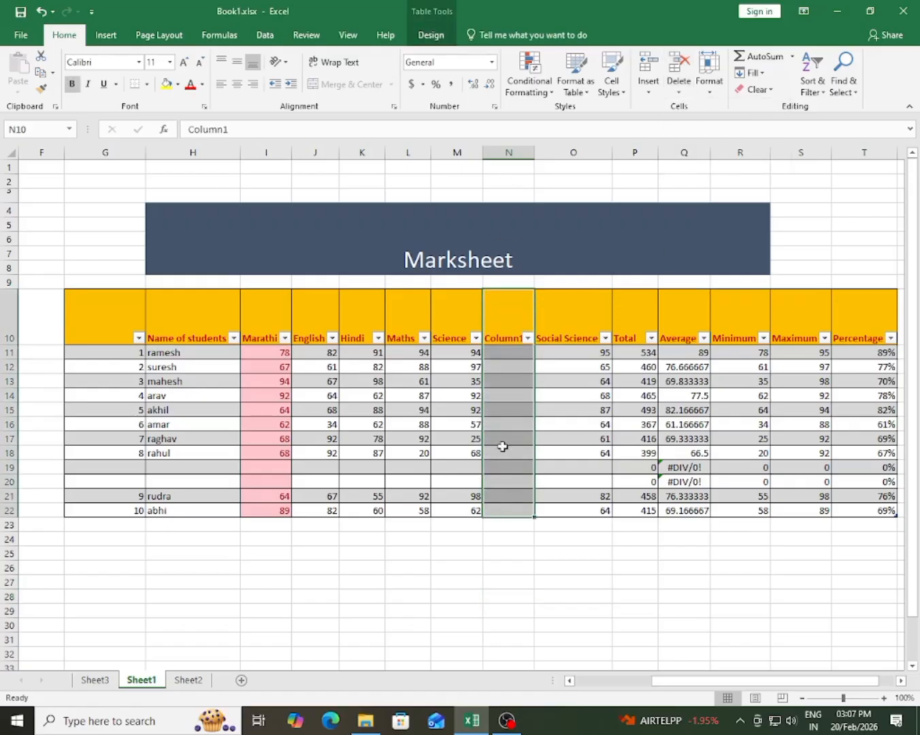
click(502, 447)
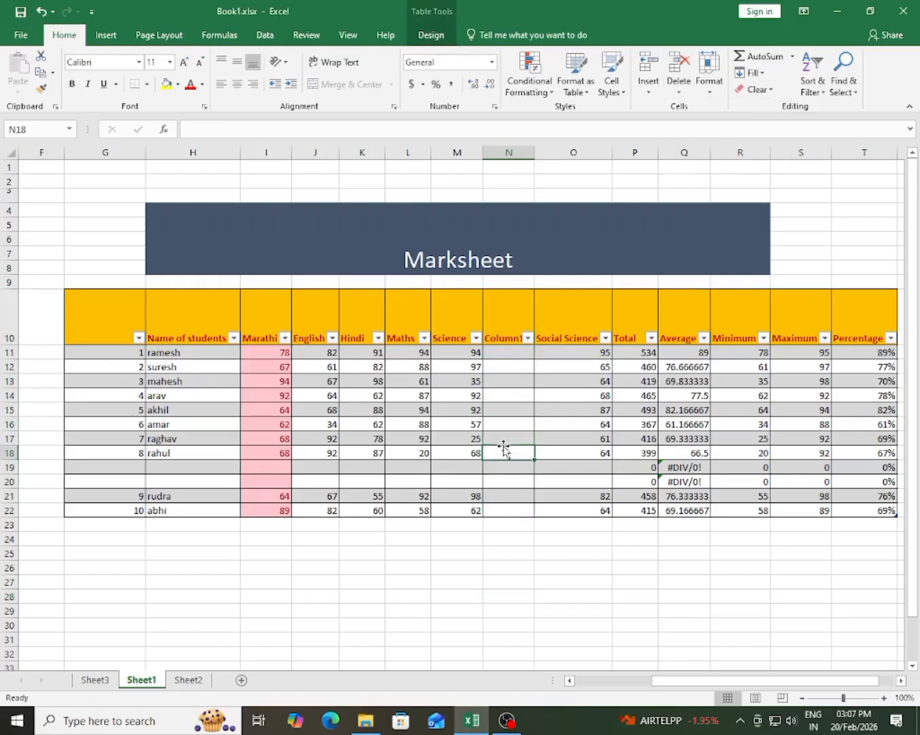
click(502, 152)
click(679, 93)
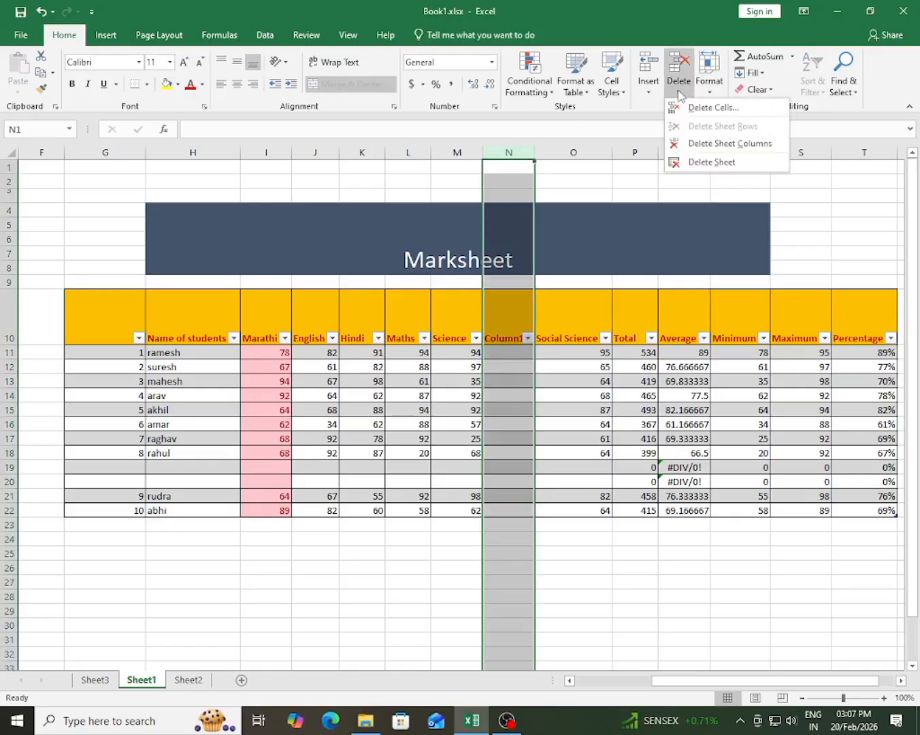
click(728, 144)
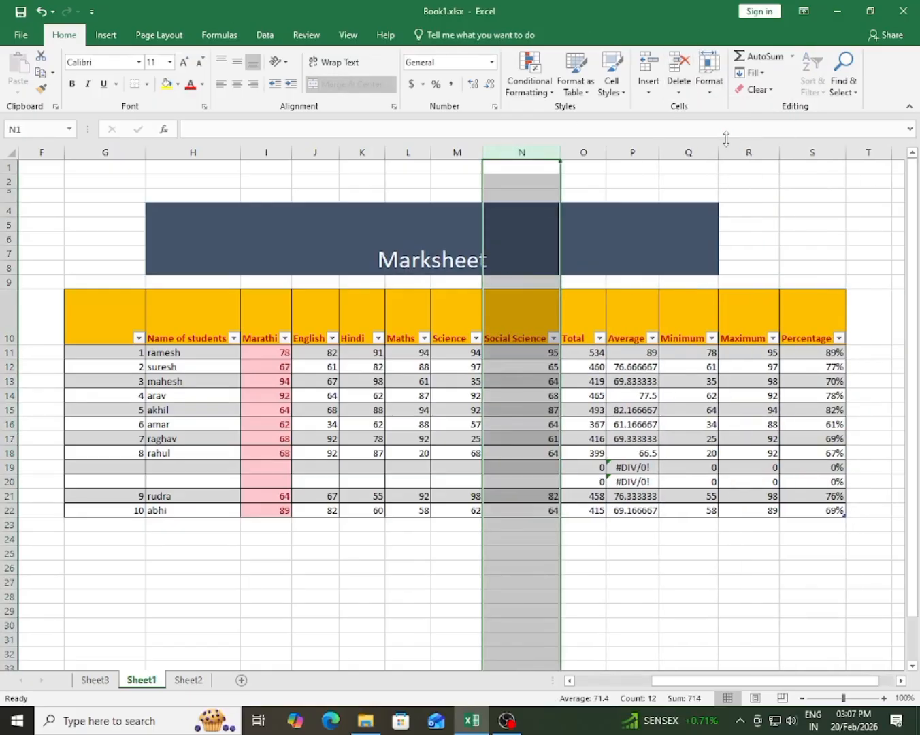
Delete the two blank sheet rows, 19 and 20, between serial numbers 8 and 9 of the marksheet.
click(522, 494)
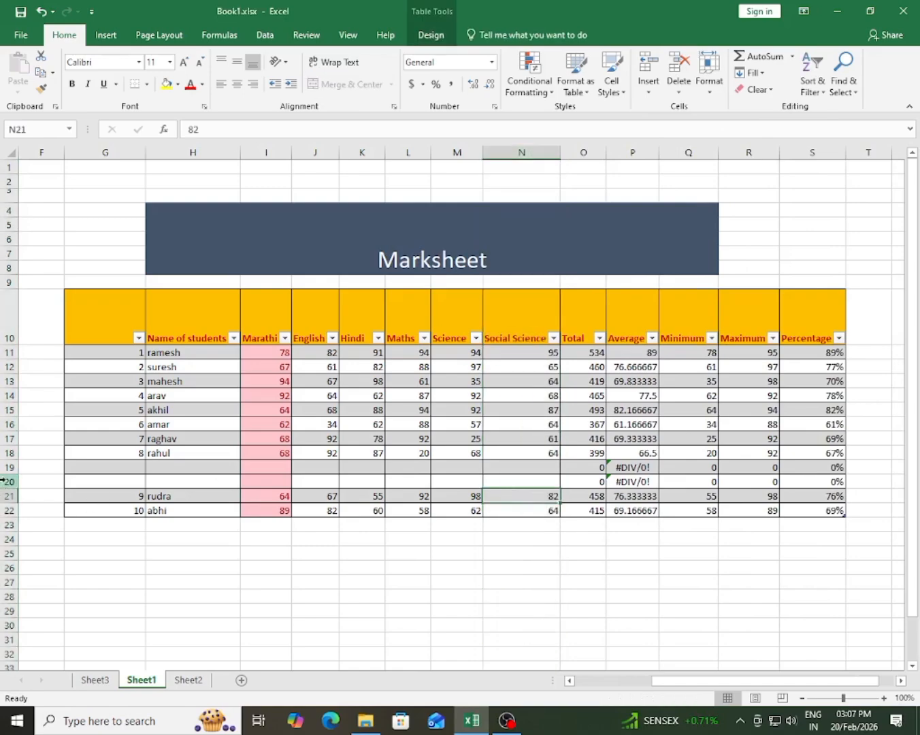
drag(5, 467, 5, 481)
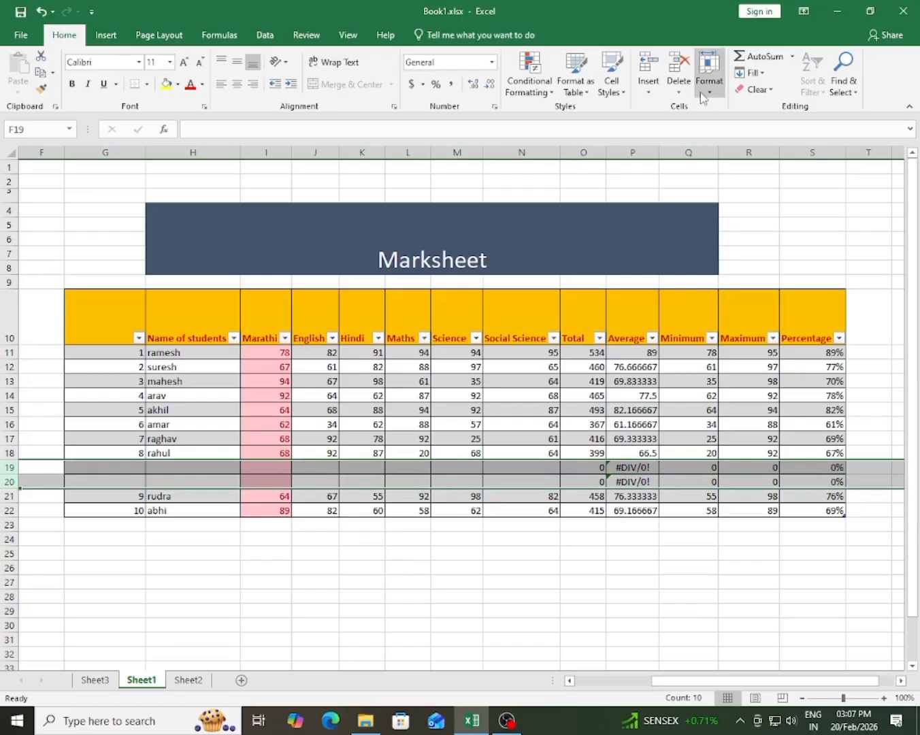
click(683, 91)
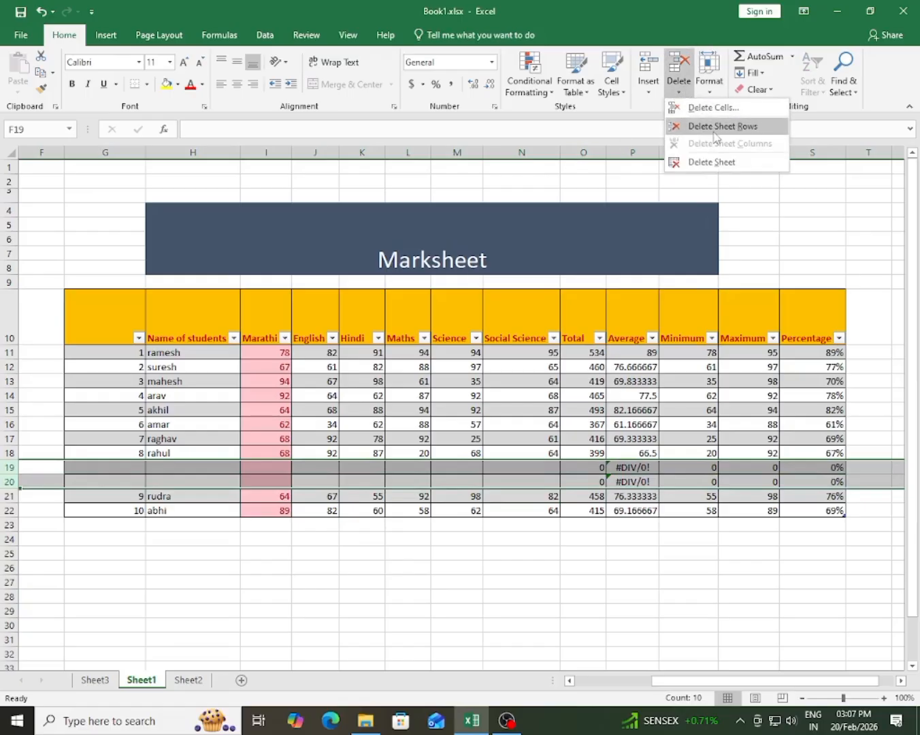
click(713, 133)
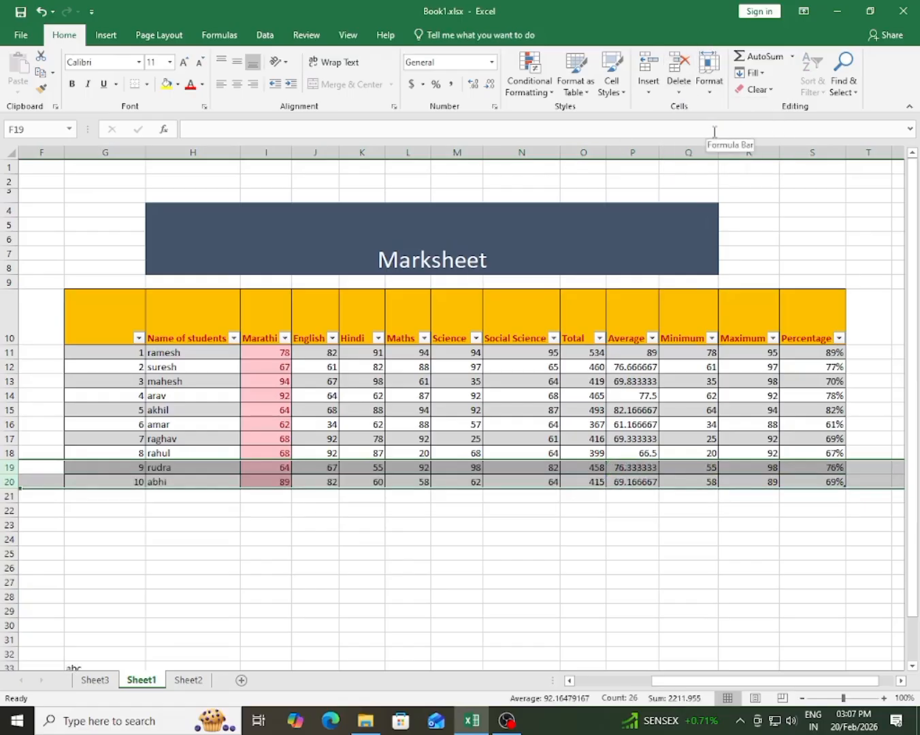
click(491, 571)
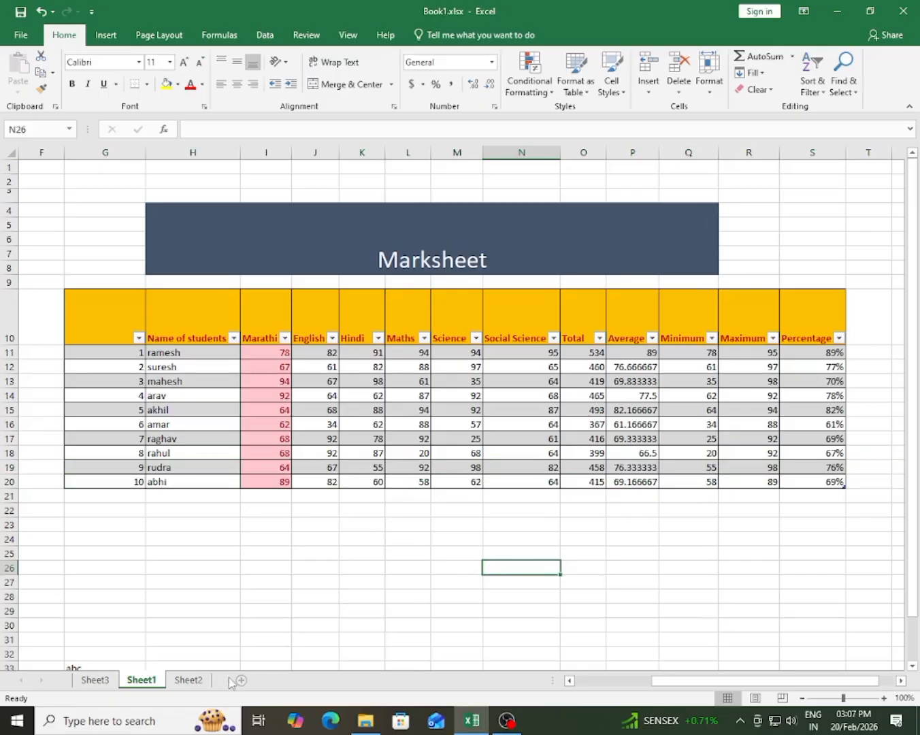
Delete the blank worksheet Sheet3 from the workbook.
click(189, 680)
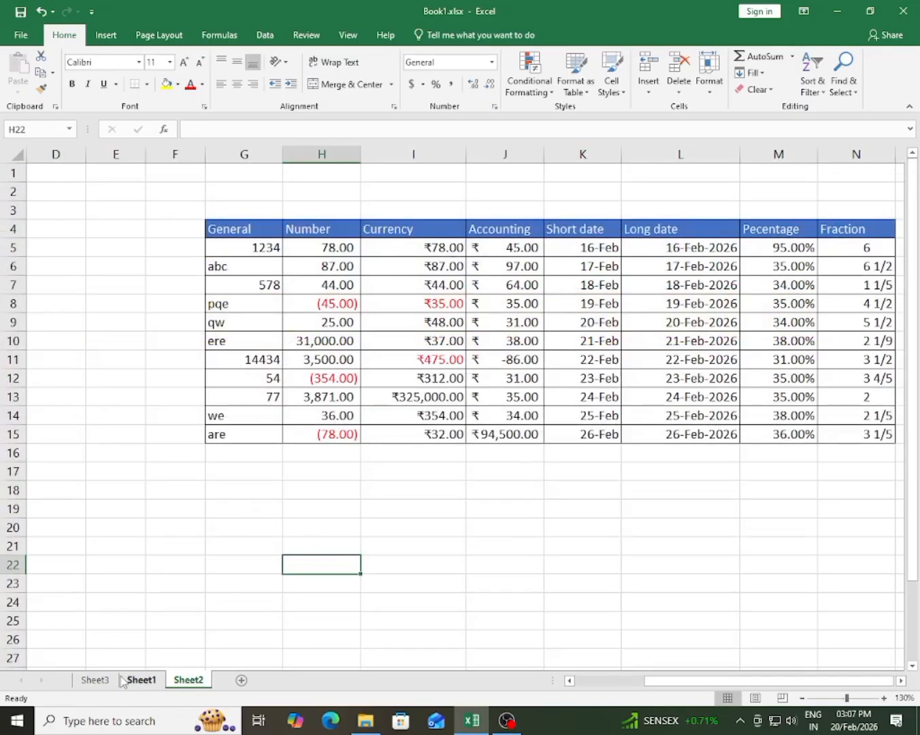
click(95, 680)
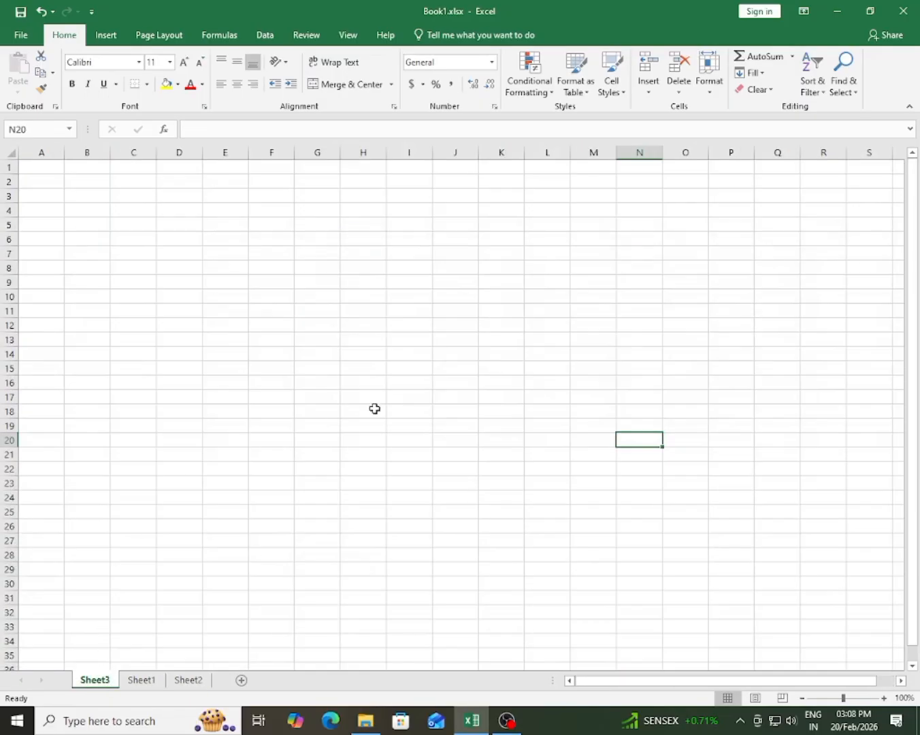
click(682, 92)
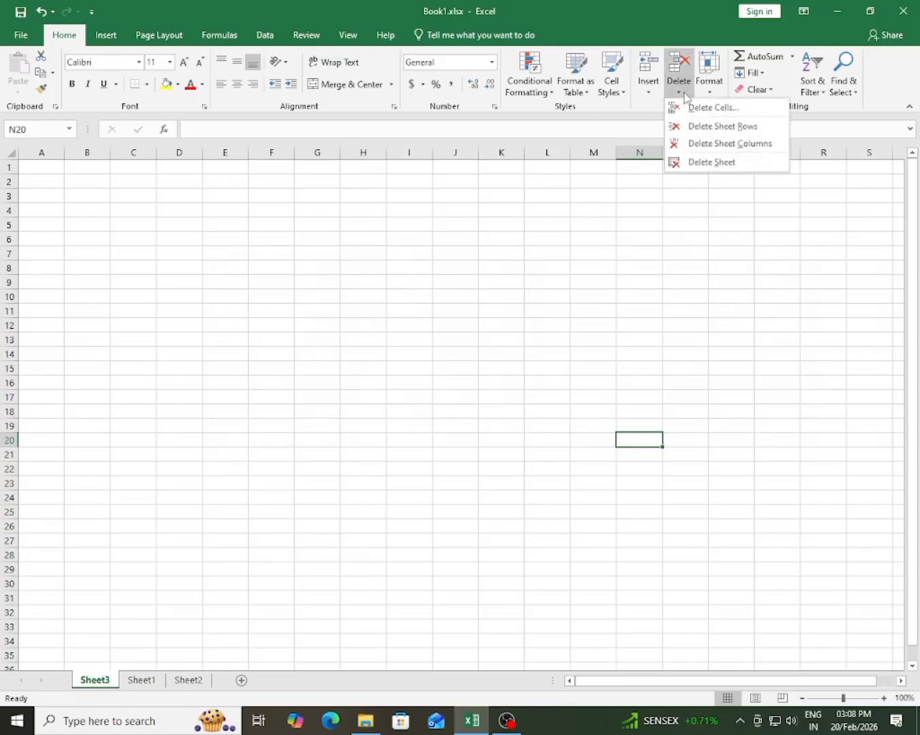
click(699, 163)
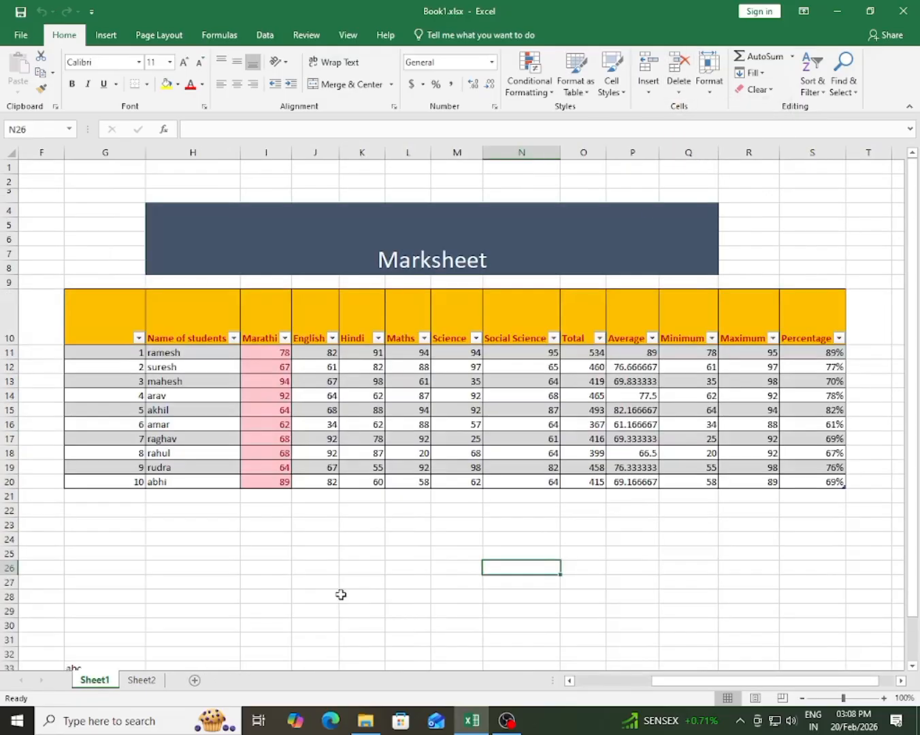
click(369, 596)
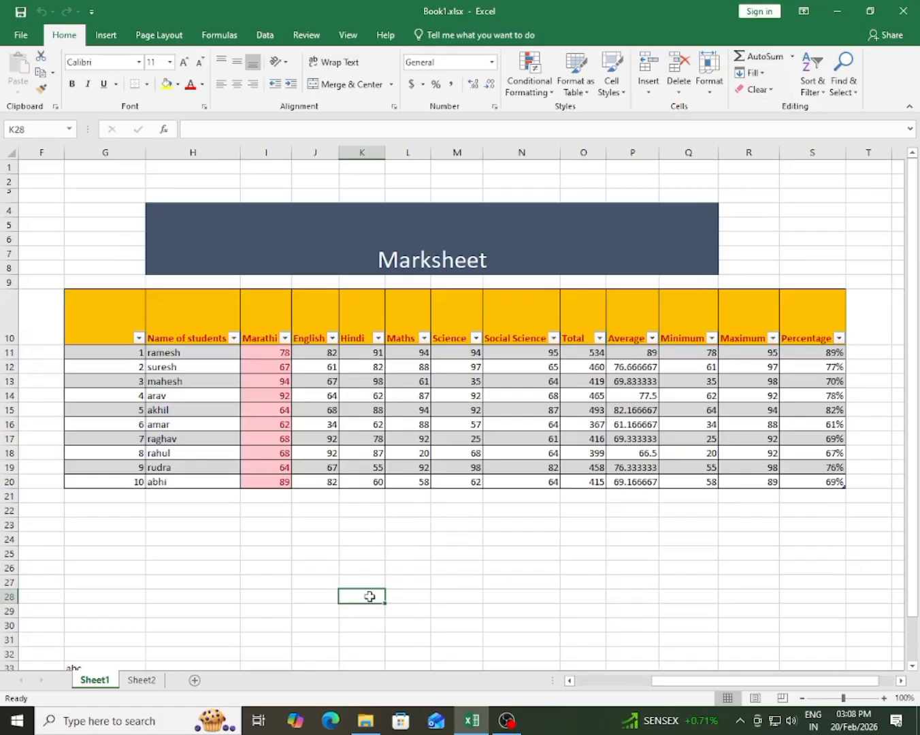
click(567, 579)
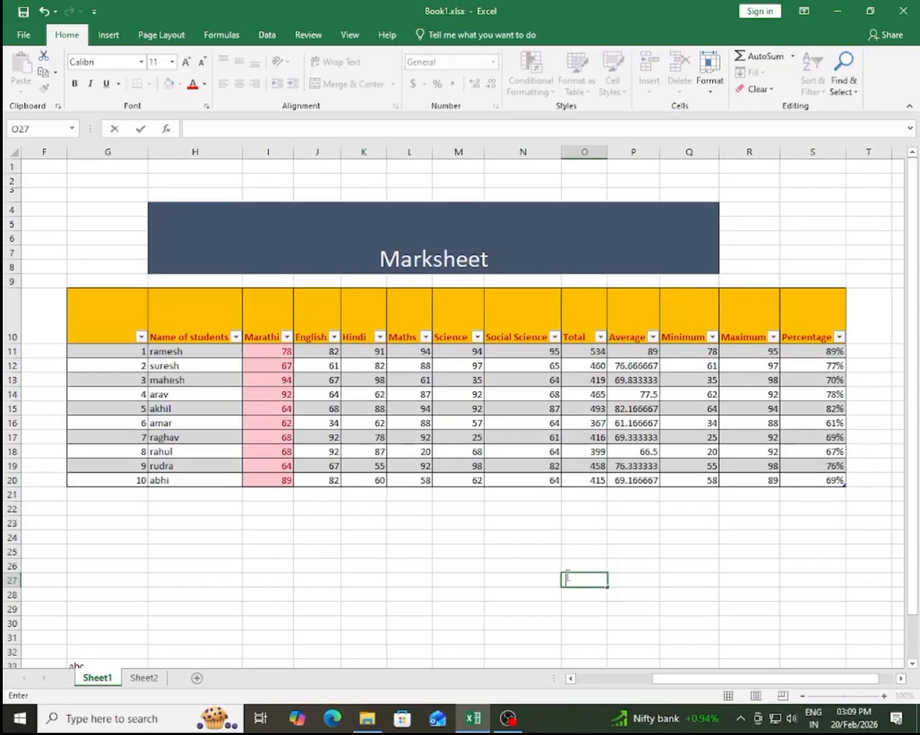
click(772, 594)
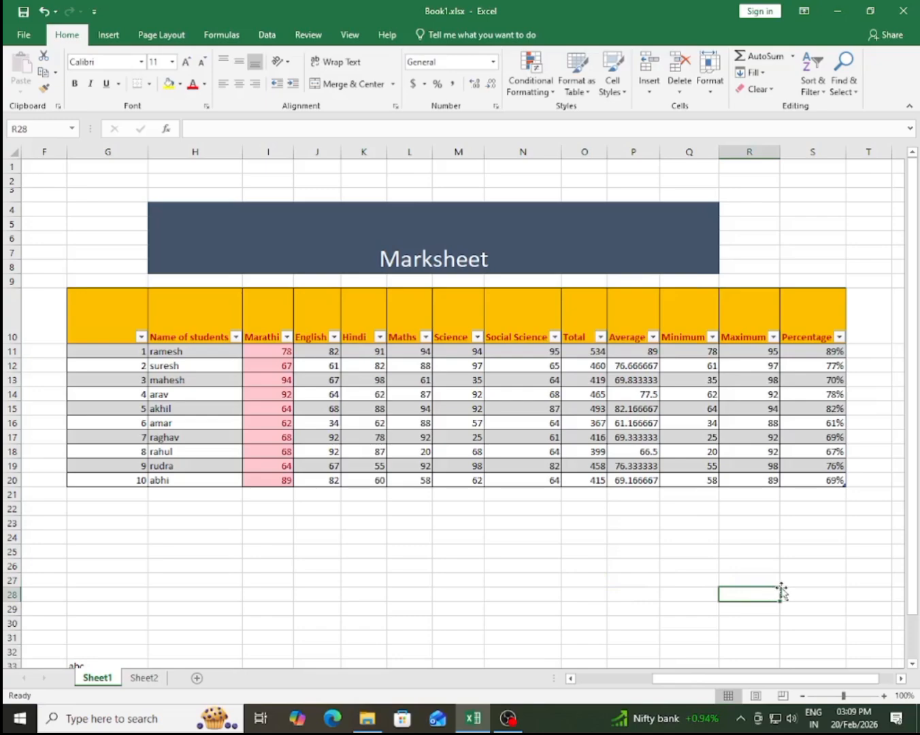
click(580, 565)
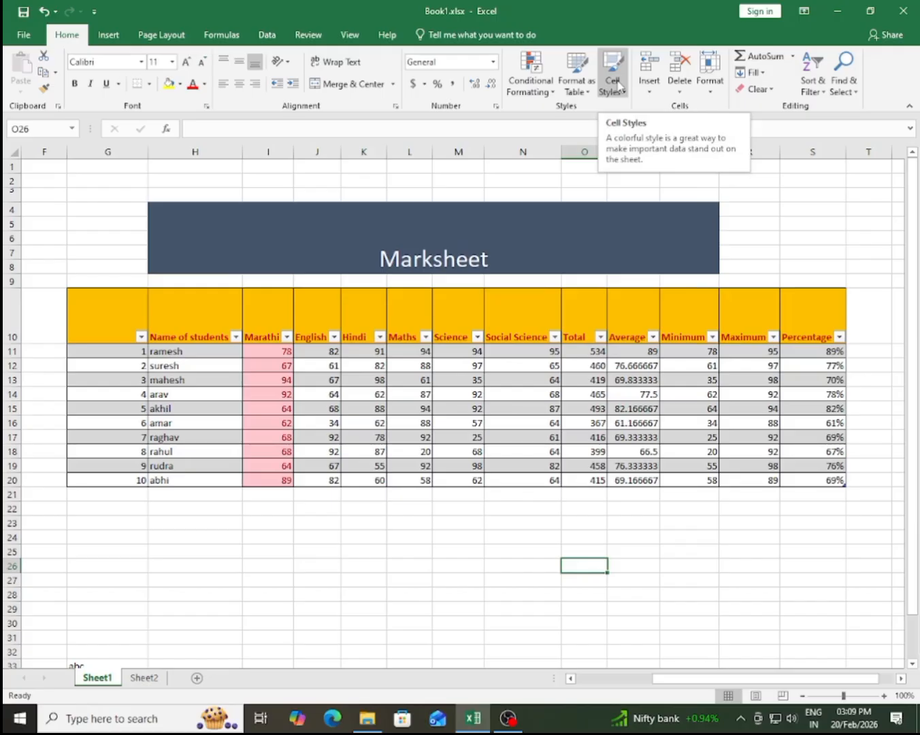
click(646, 99)
click(679, 95)
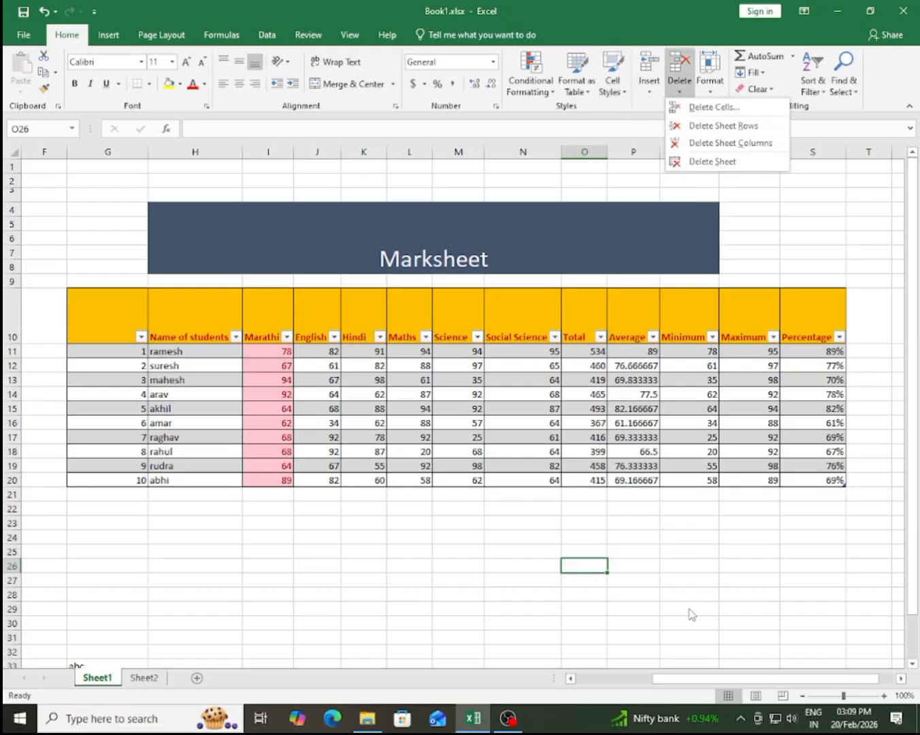
click(659, 562)
click(466, 556)
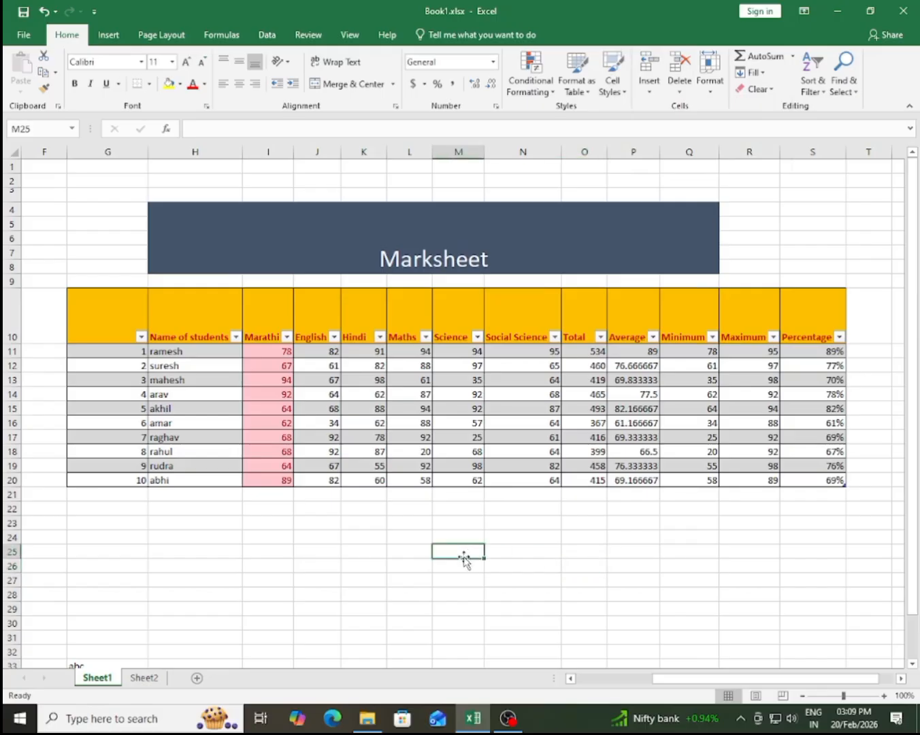
click(538, 545)
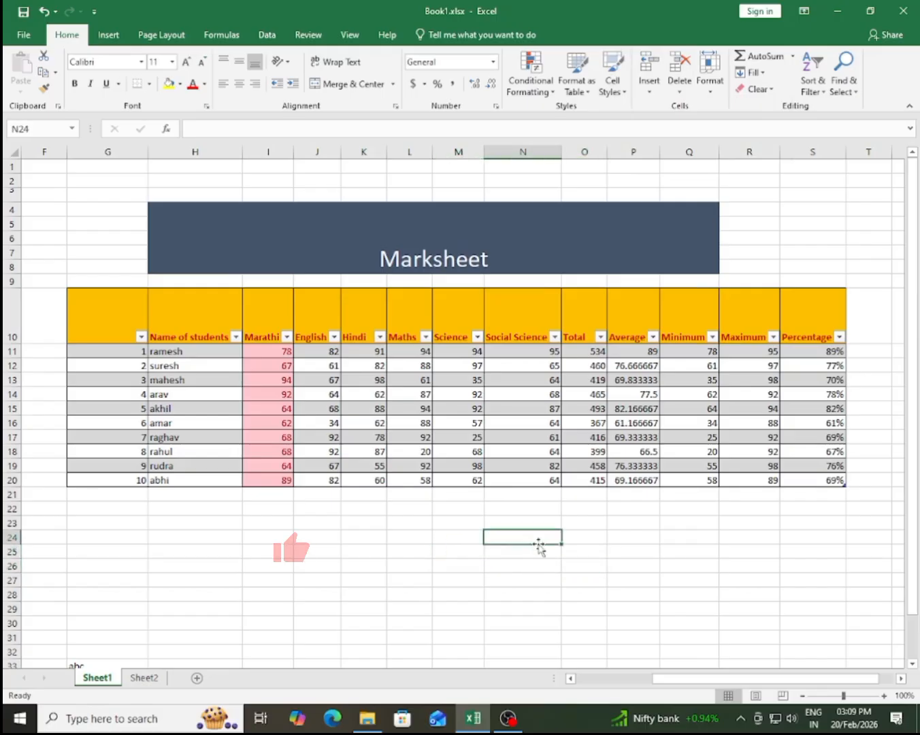